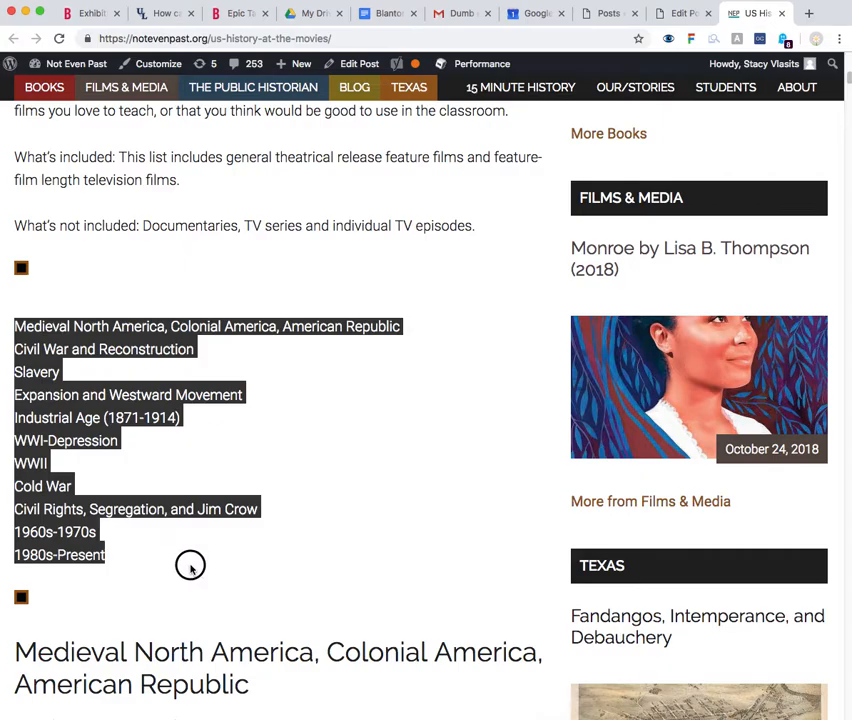
Examine the US History at the Movies page, from its list of periods through the film sections below
{"action": "scroll", "coordinate": [184, 550], "scroll_direction": "down", "scroll_amount": 20}
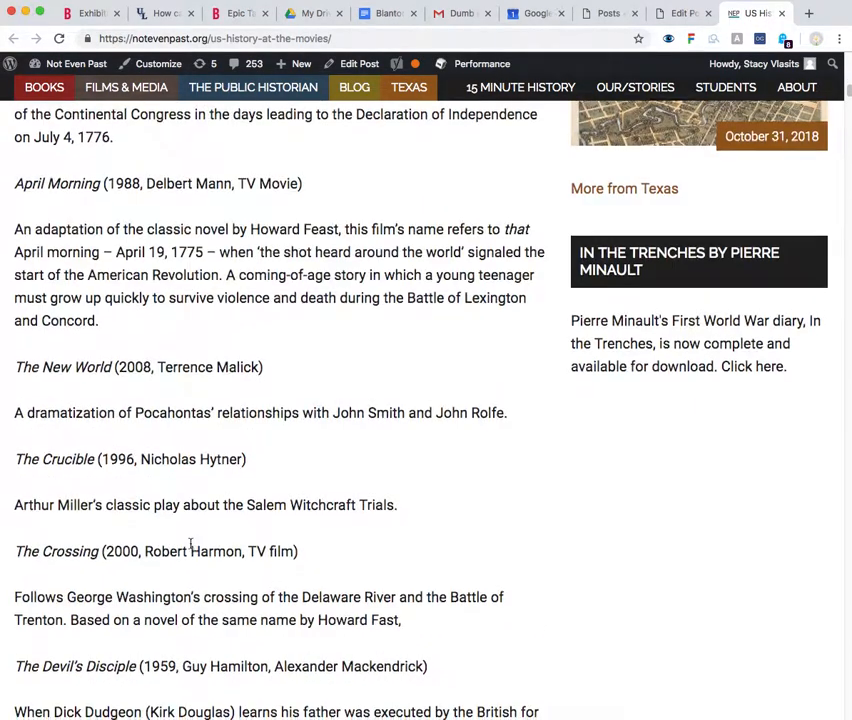
{"action": "scroll", "coordinate": [193, 558], "scroll_direction": "up", "scroll_amount": 20}
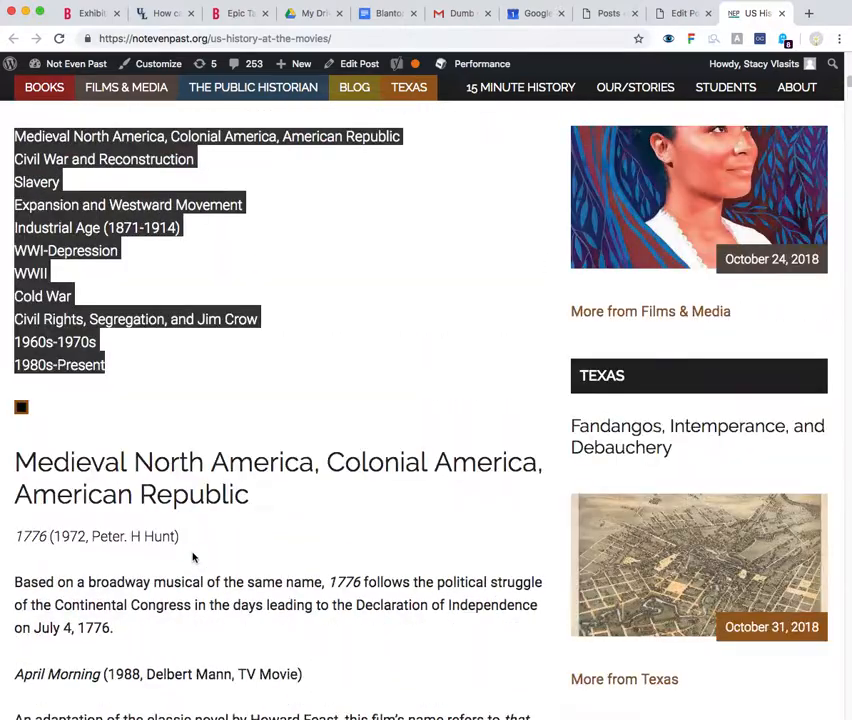
{"action": "left_click", "coordinate": [221, 410]}
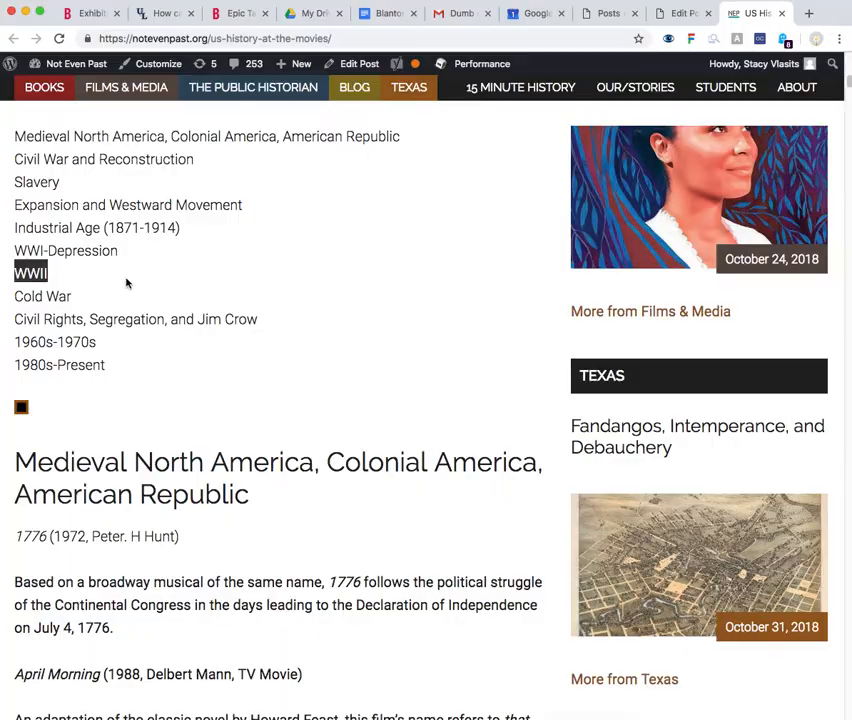
{"action": "scroll", "coordinate": [211, 504], "scroll_direction": "down", "scroll_amount": 20}
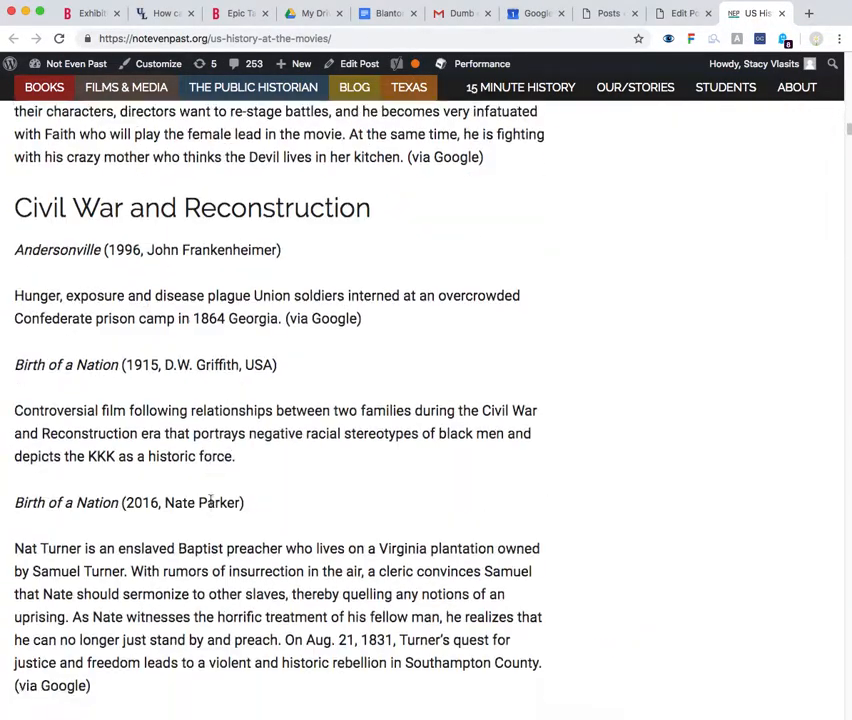
{"action": "scroll", "coordinate": [211, 521], "scroll_direction": "down", "scroll_amount": 20}
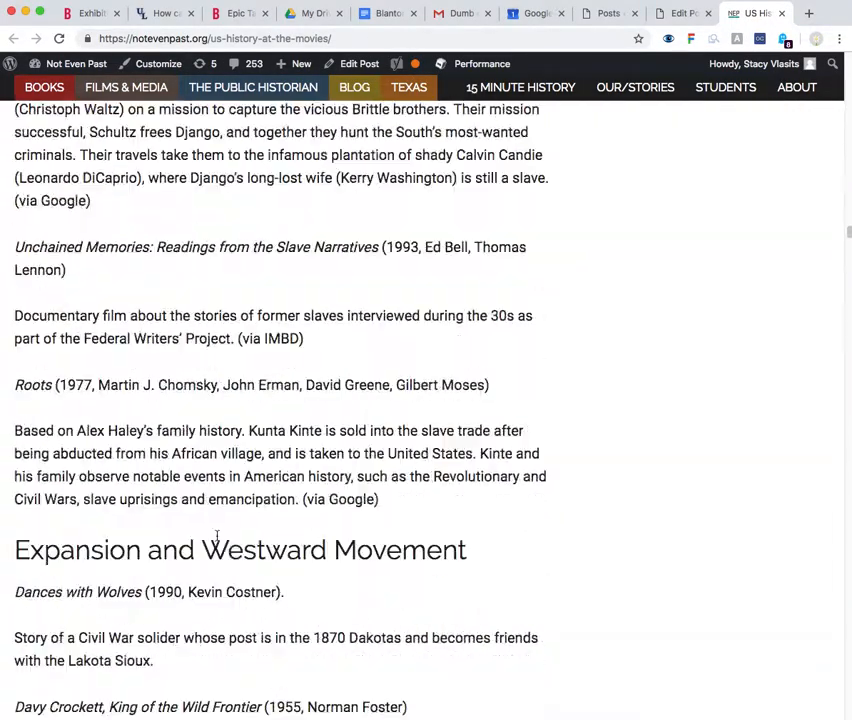
{"action": "scroll", "coordinate": [222, 550], "scroll_direction": "down", "scroll_amount": 20}
{"action": "scroll", "coordinate": [222, 550], "scroll_direction": "up", "scroll_amount": 8}
{"action": "scroll", "coordinate": [222, 550], "scroll_direction": "down", "scroll_amount": 6}
{"action": "scroll", "coordinate": [222, 550], "scroll_direction": "up", "scroll_amount": 12}
{"action": "scroll", "coordinate": [222, 550], "scroll_direction": "down", "scroll_amount": 8}
{"action": "scroll", "coordinate": [224, 548], "scroll_direction": "down", "scroll_amount": 20}
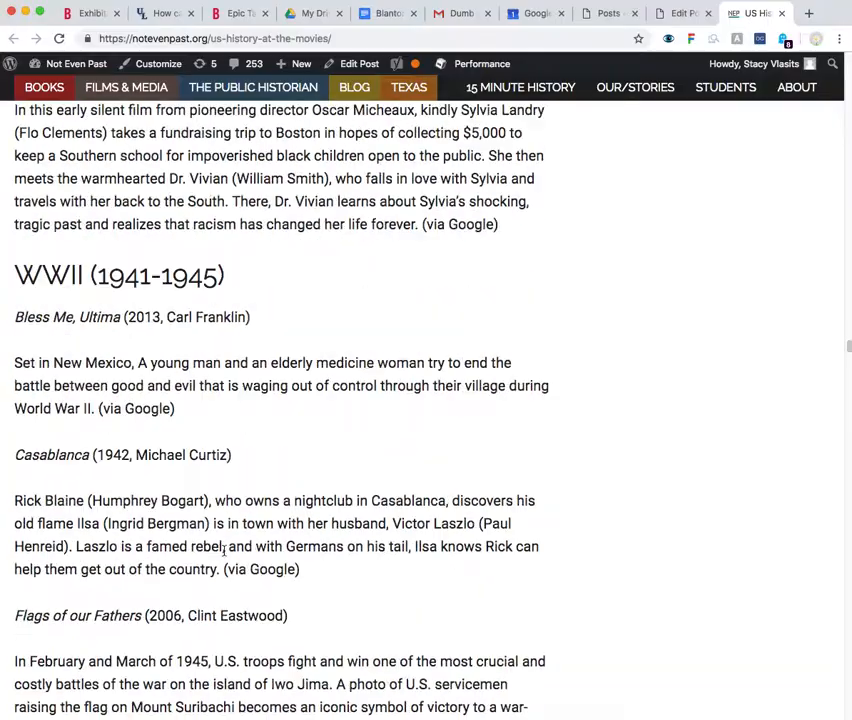
{"action": "scroll", "coordinate": [224, 550], "scroll_direction": "down", "scroll_amount": 20}
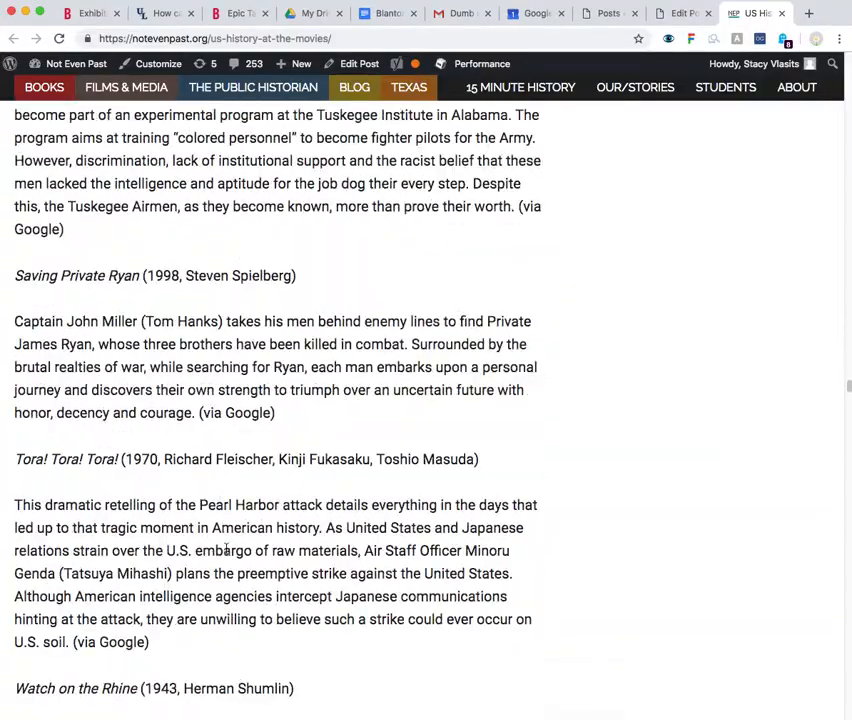
{"action": "scroll", "coordinate": [230, 555], "scroll_direction": "down", "scroll_amount": 20}
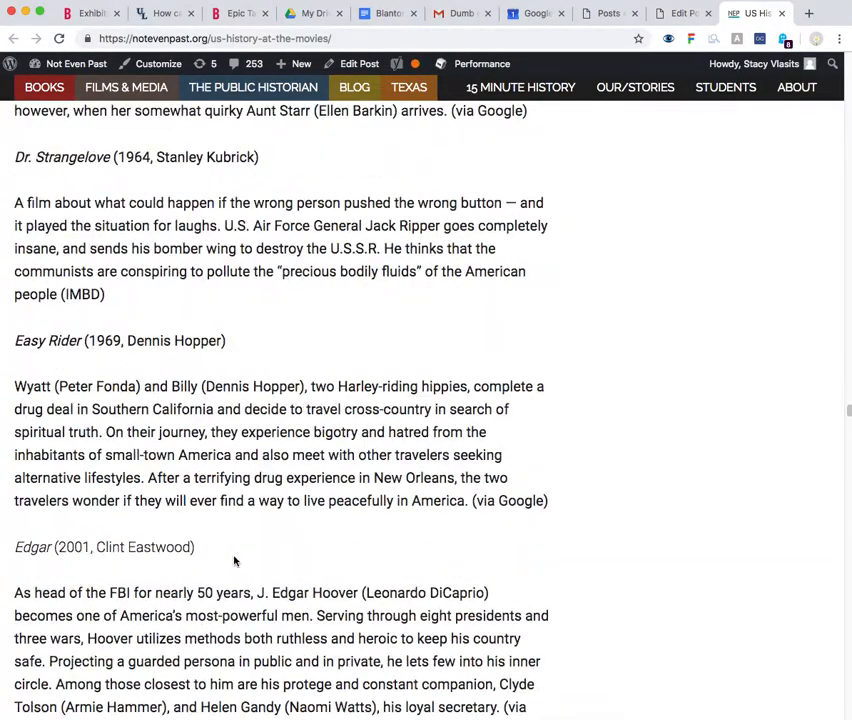
{"action": "scroll", "coordinate": [234, 560], "scroll_direction": "down", "scroll_amount": 20}
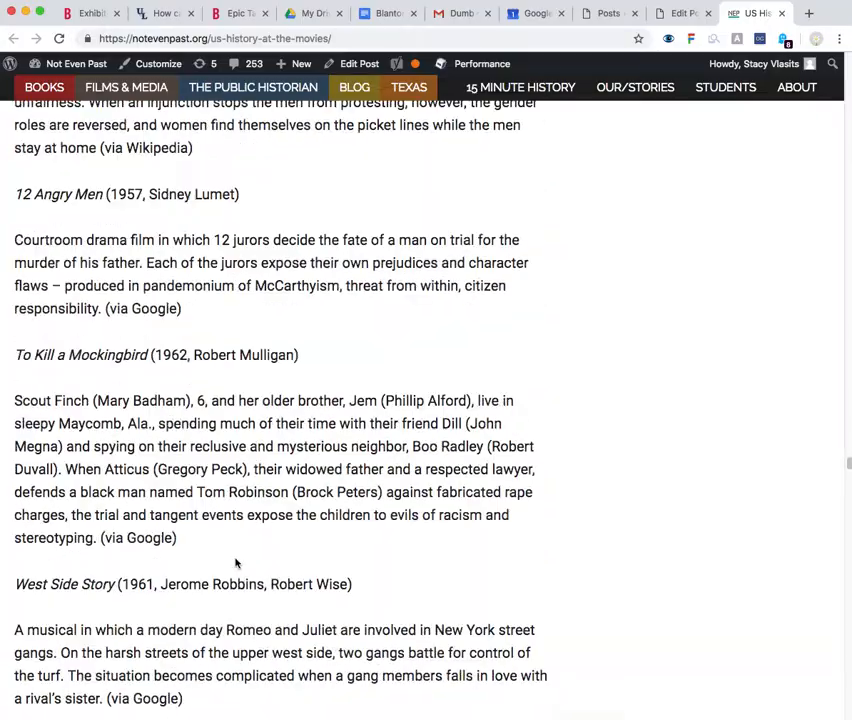
{"action": "scroll", "coordinate": [235, 558], "scroll_direction": "down", "scroll_amount": 20}
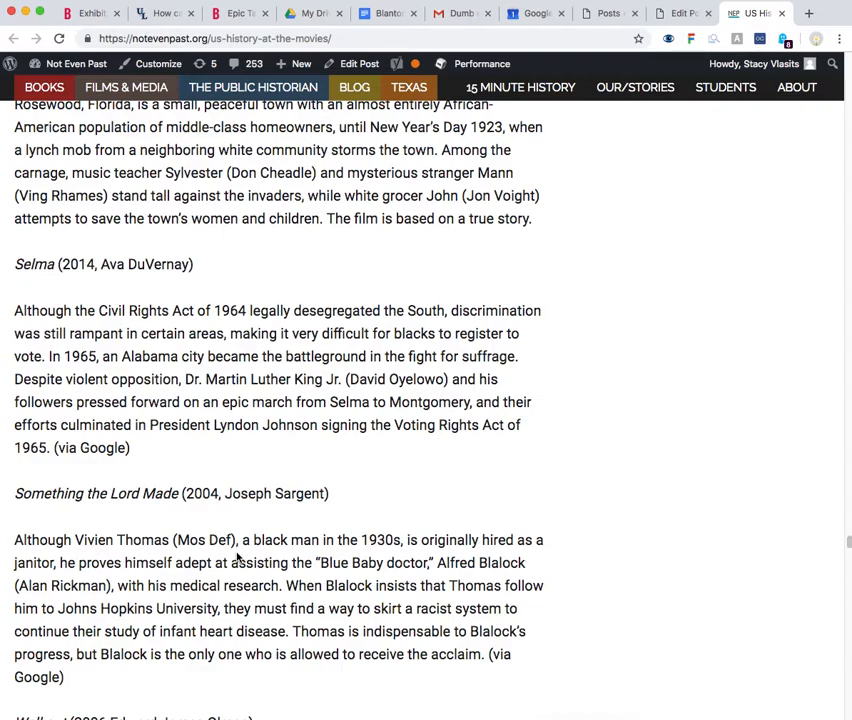
Search the page for "WWII" and go to the WWII (1941-1945) section heading
{"action": "key", "text": "super+f"}
{"action": "type", "text": "wwii"}
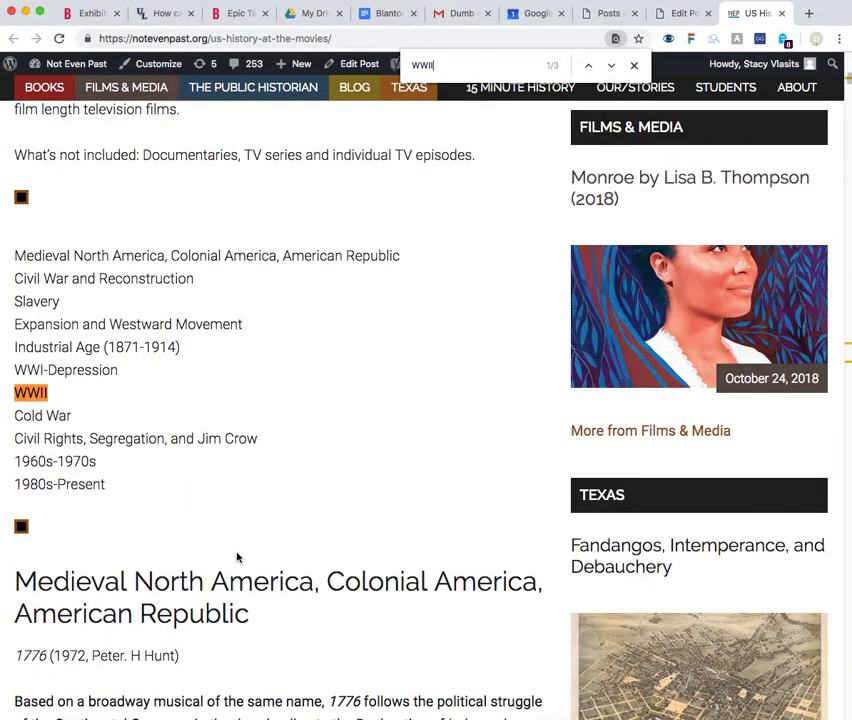
{"action": "key", "text": "Return"}
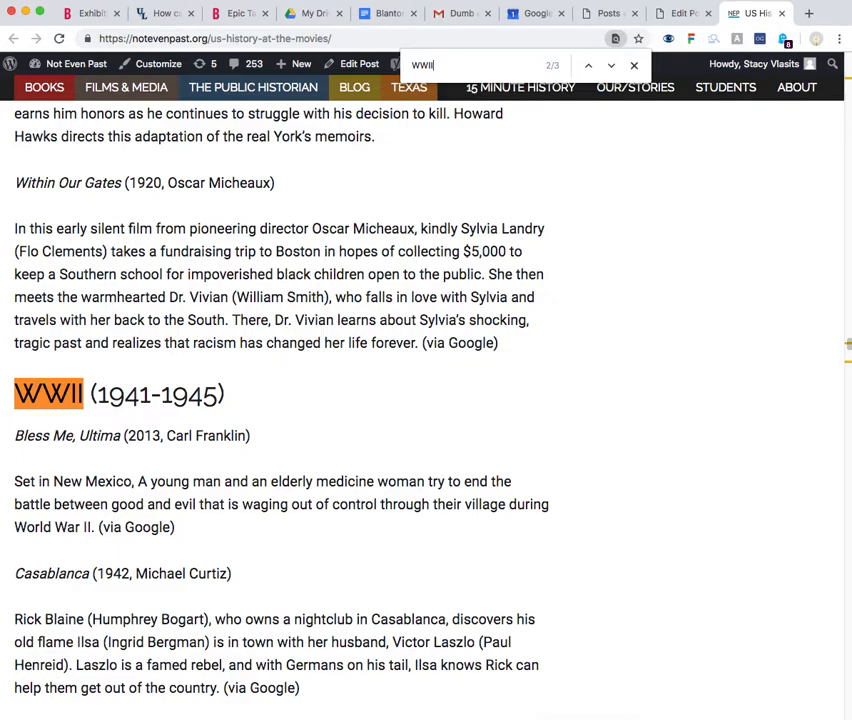
{"action": "left_click", "coordinate": [634, 65]}
Return to the list of periods near the page's beginning and select the WWII entry
{"action": "scroll", "coordinate": [275, 372], "scroll_direction": "down", "scroll_amount": 20}
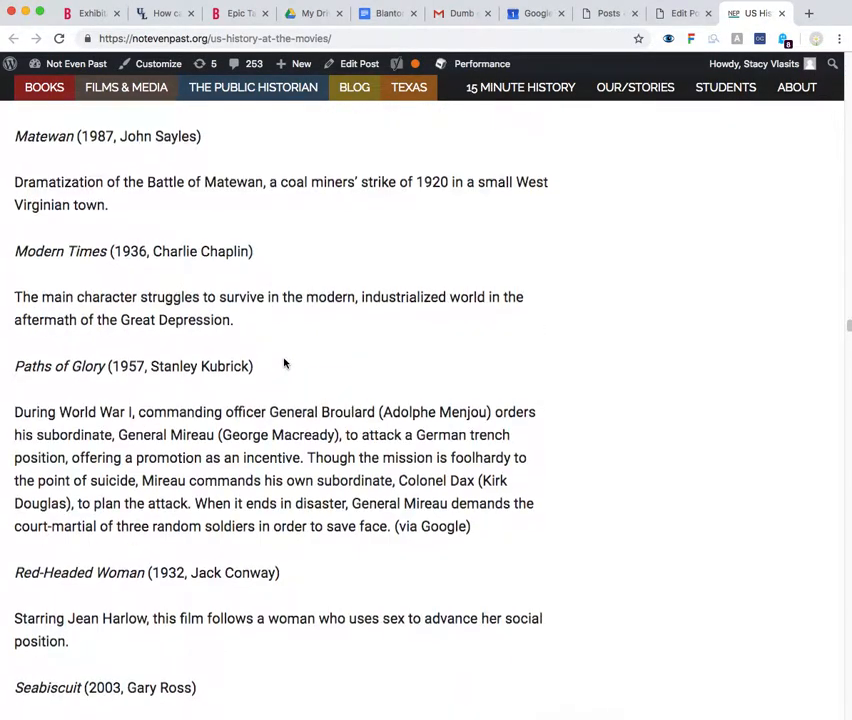
{"action": "scroll", "coordinate": [288, 362], "scroll_direction": "up", "scroll_amount": 20}
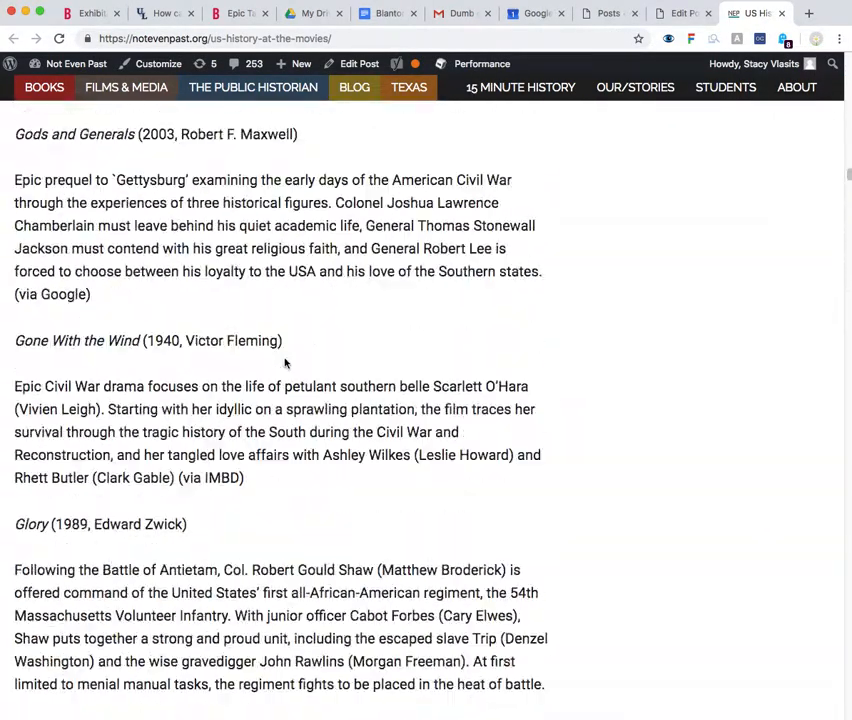
{"action": "scroll", "coordinate": [291, 359], "scroll_direction": "up", "scroll_amount": 20}
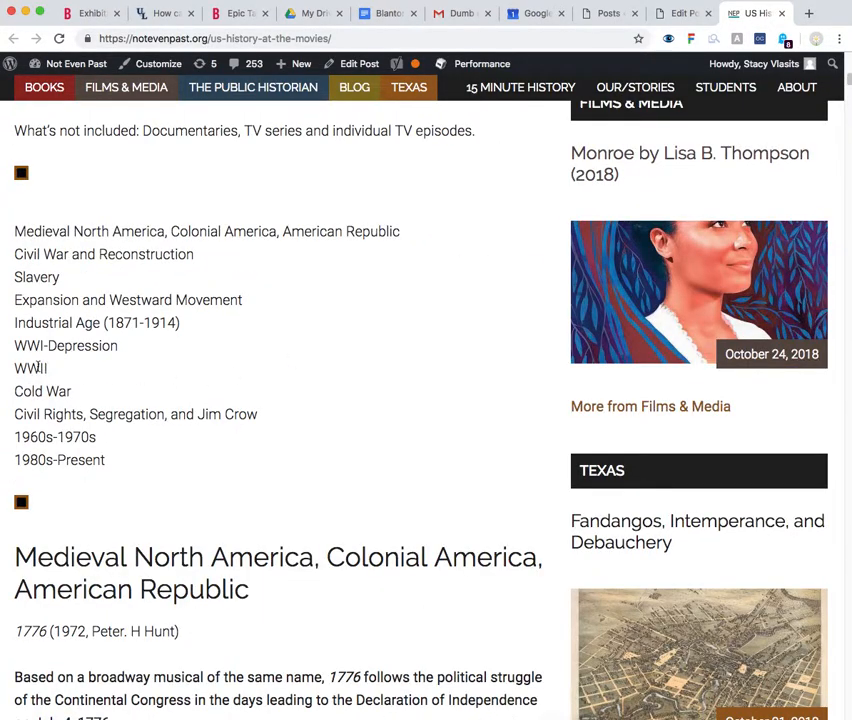
{"action": "double_click", "coordinate": [32, 368]}
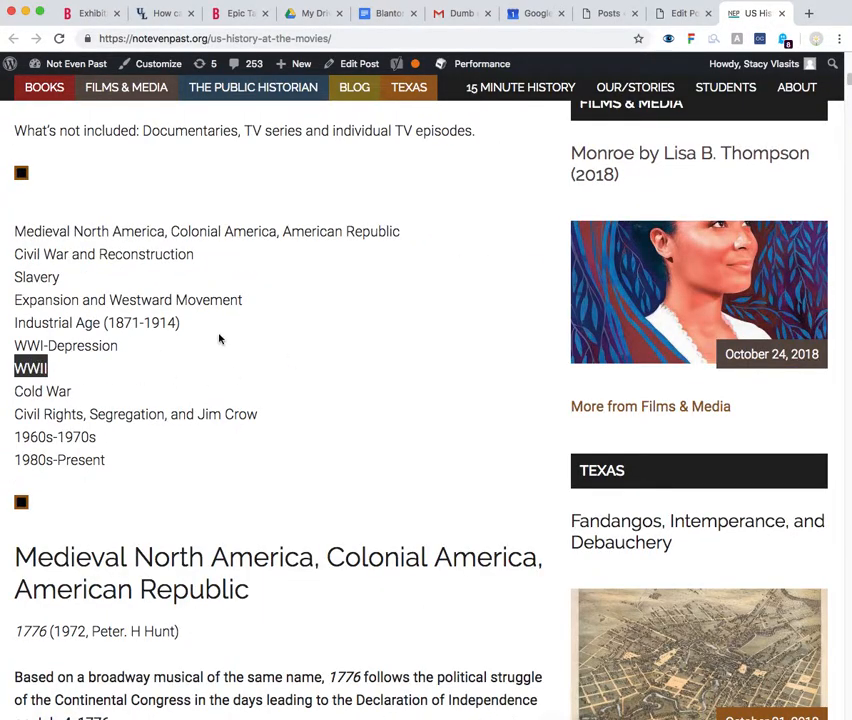
Switch to the post's edit page and bring up the list of periods in the content
{"action": "left_click", "coordinate": [680, 12]}
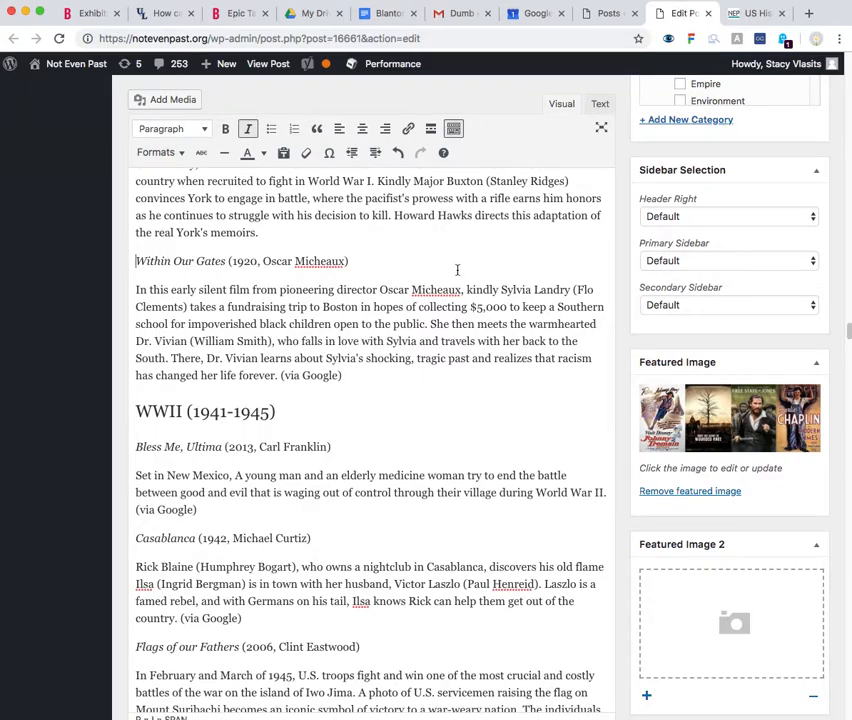
{"action": "scroll", "coordinate": [456, 290], "scroll_direction": "up", "scroll_amount": 10}
{"action": "scroll", "coordinate": [476, 312], "scroll_direction": "up", "scroll_amount": 15}
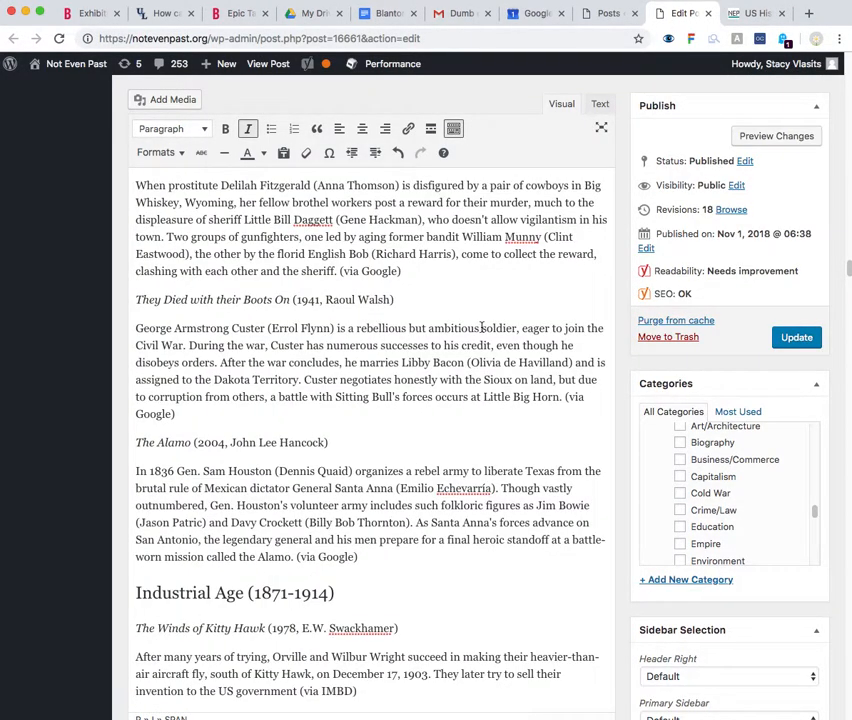
{"action": "left_click_drag", "start_coordinate": [848, 233], "coordinate": [846, 74]}
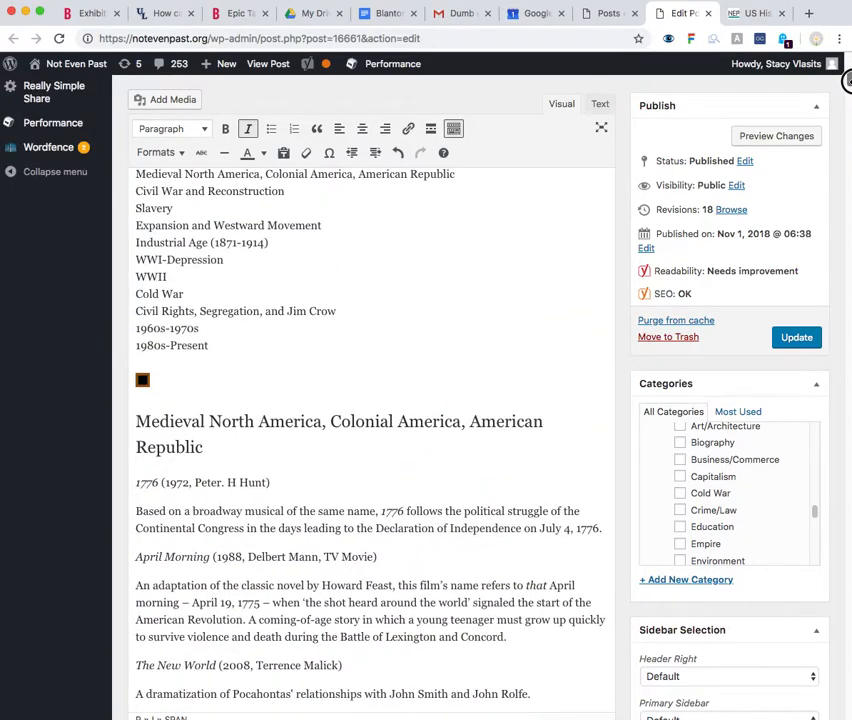
{"action": "left_click_drag", "start_coordinate": [173, 276], "coordinate": [131, 275]}
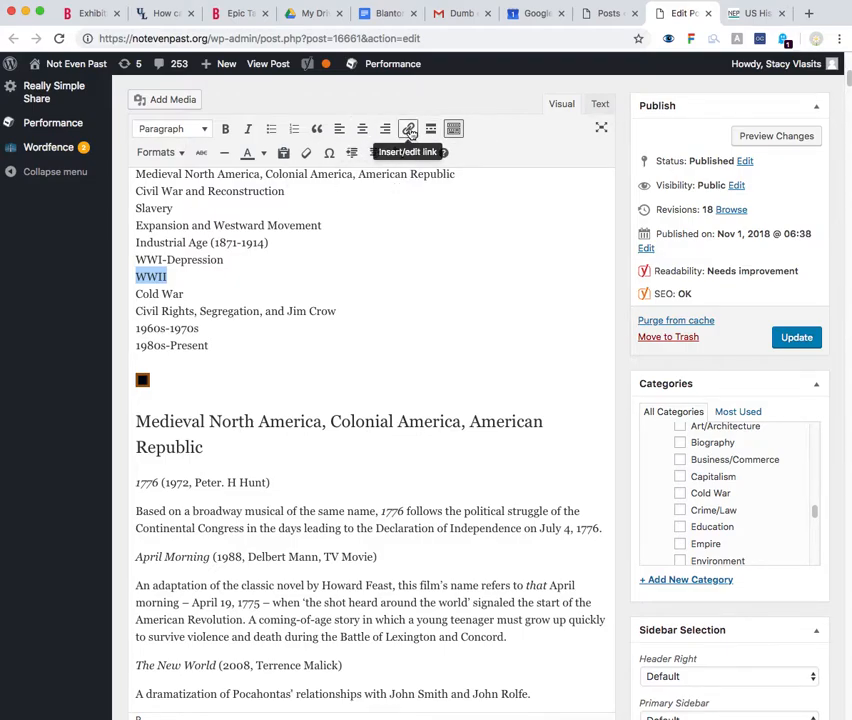
{"action": "left_click", "coordinate": [409, 131]}
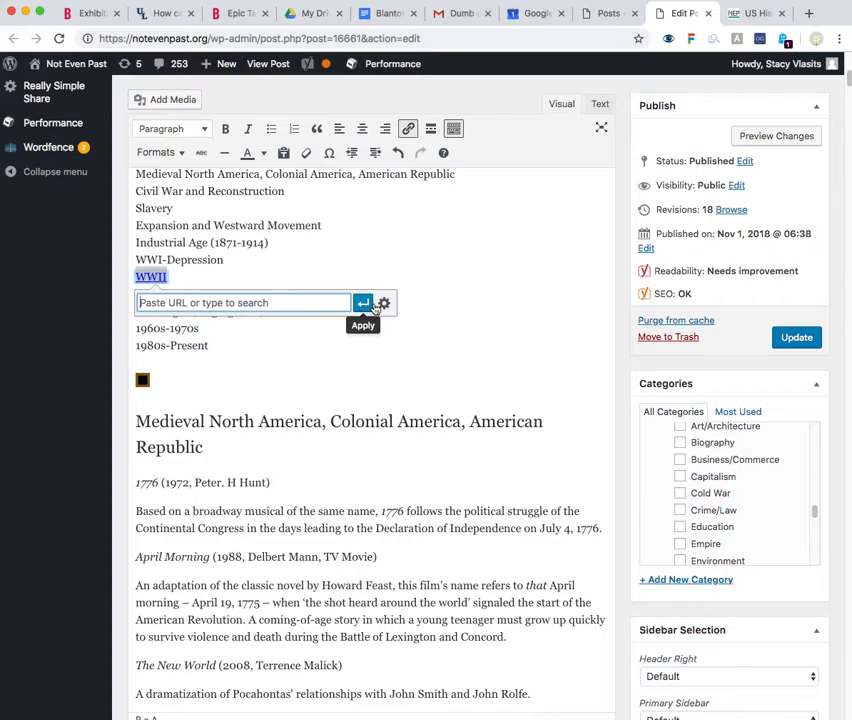
{"action": "left_click", "coordinate": [384, 305]}
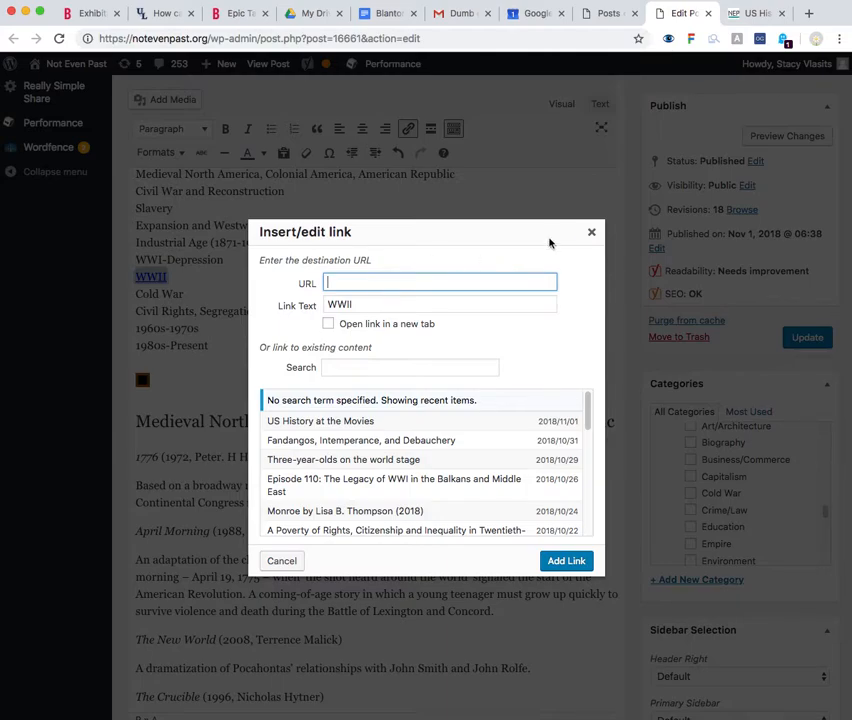
{"action": "left_click", "coordinate": [591, 231]}
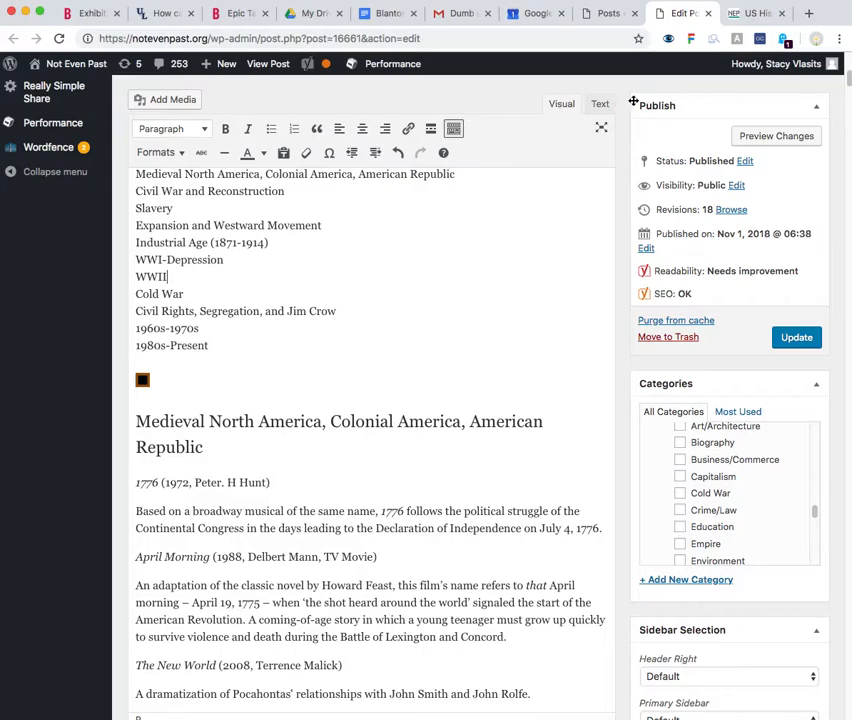
Show the post's content as HTML text and select the WWII entry in the list of periods
{"action": "left_click", "coordinate": [601, 106]}
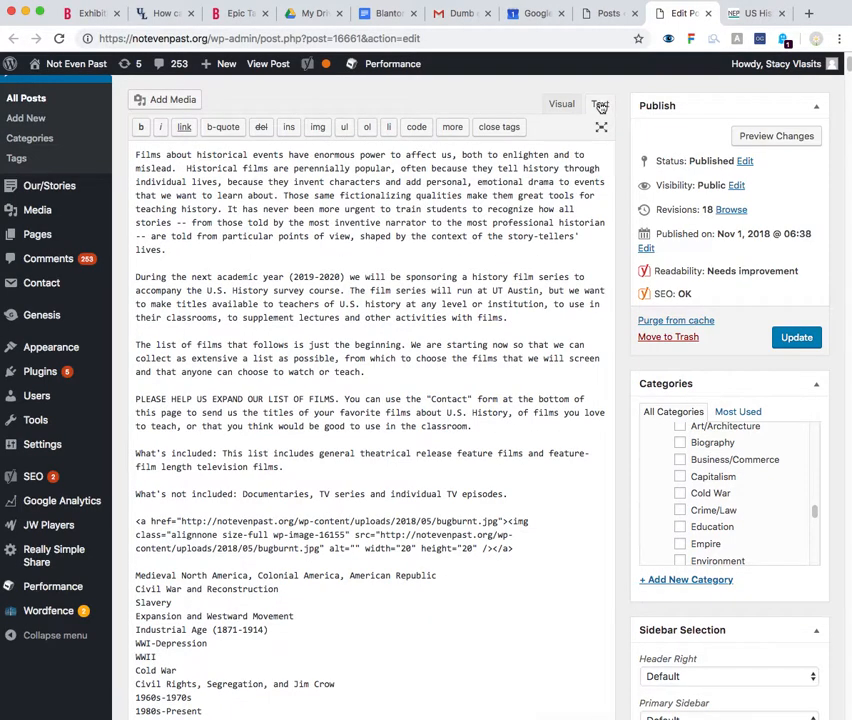
{"action": "scroll", "coordinate": [489, 296], "scroll_direction": "up", "scroll_amount": 2}
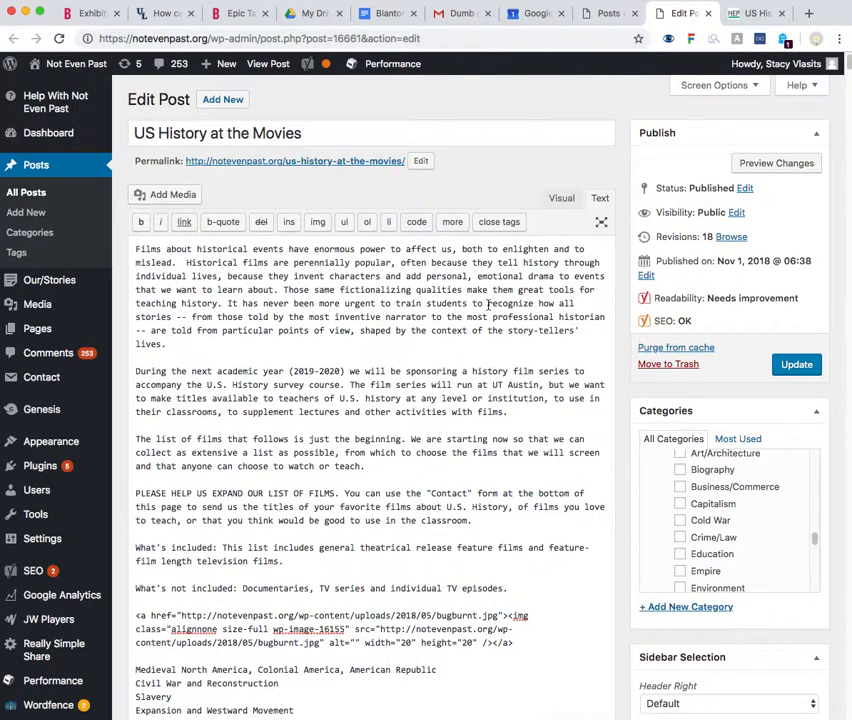
{"action": "scroll", "coordinate": [470, 323], "scroll_direction": "down", "scroll_amount": 10}
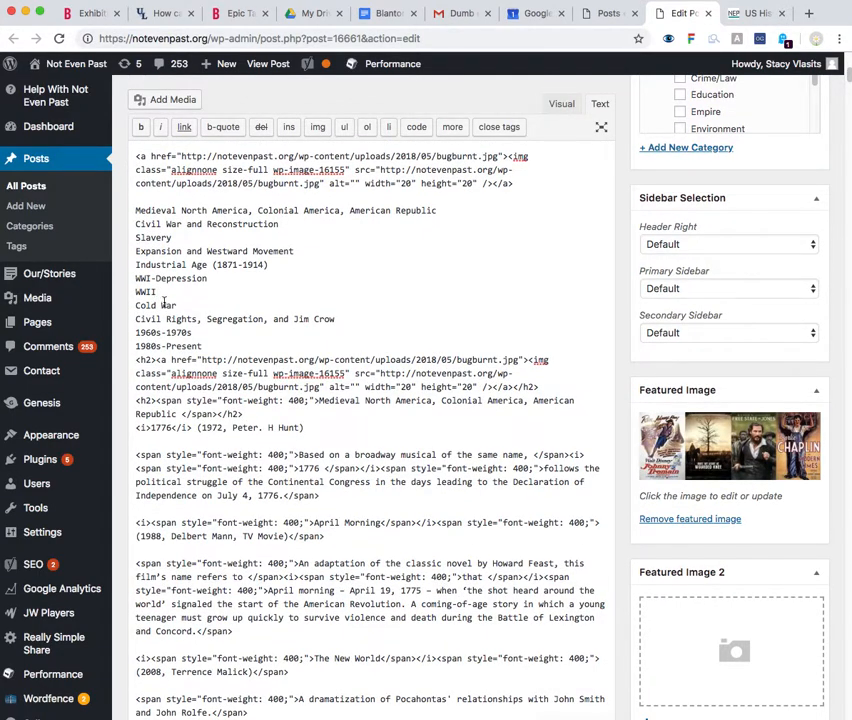
{"action": "double_click", "coordinate": [130, 289]}
{"action": "left_click", "coordinate": [139, 291]}
{"action": "left_click_drag", "start_coordinate": [139, 291], "coordinate": [178, 295]}
Find the WWII (1941-1945) heading in the post's HTML and delete the id="ww2" attribute from its h2 tag
{"action": "scroll", "coordinate": [188, 291], "scroll_direction": "down", "scroll_amount": 20}
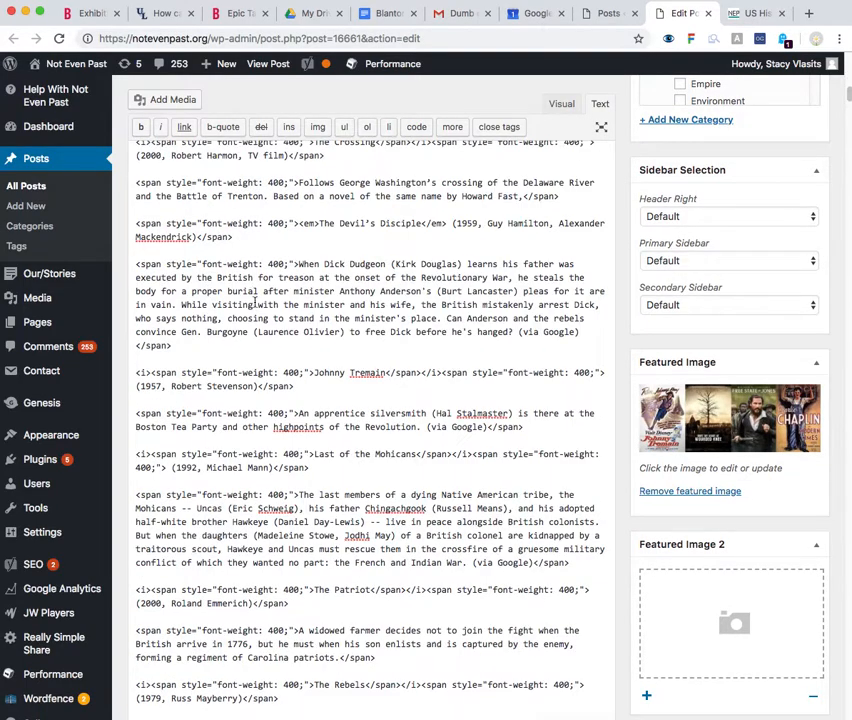
{"action": "scroll", "coordinate": [384, 331], "scroll_direction": "up", "scroll_amount": 5}
{"action": "scroll", "coordinate": [384, 331], "scroll_direction": "up", "scroll_amount": 5}
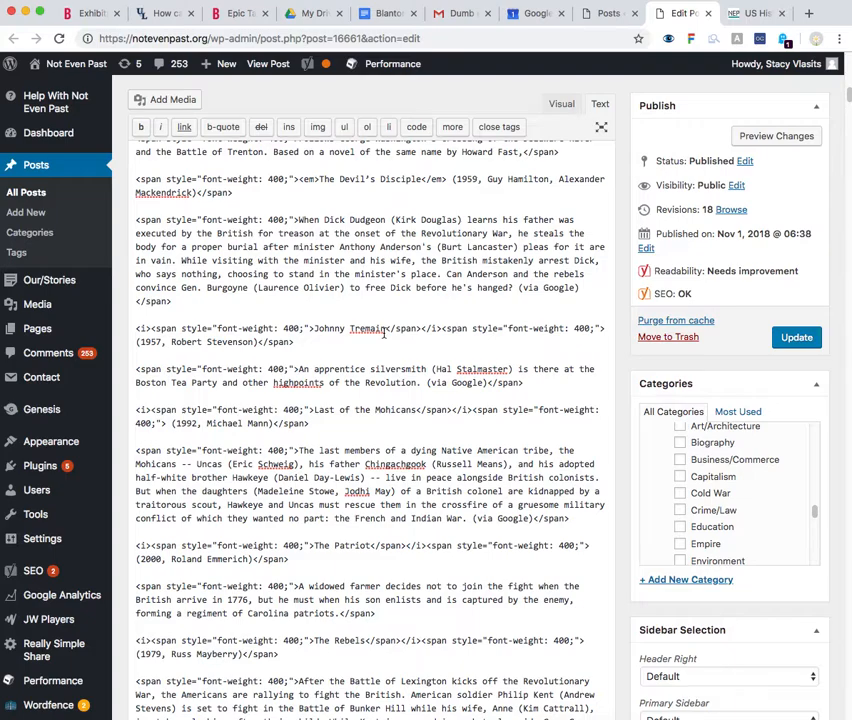
{"action": "key", "text": "super+f"}
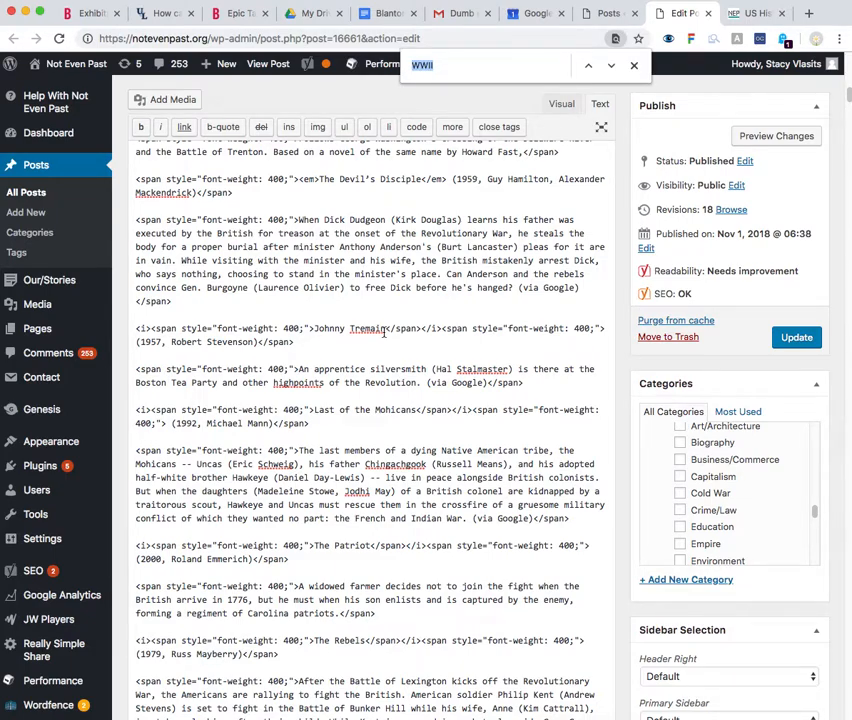
{"action": "key", "text": "Return"}
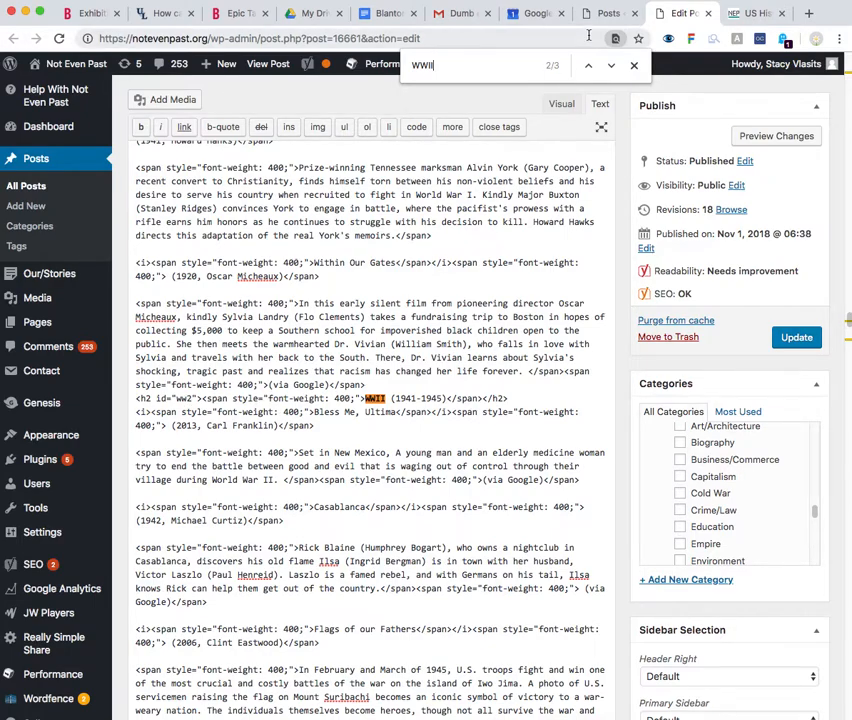
{"action": "key", "text": "Escape"}
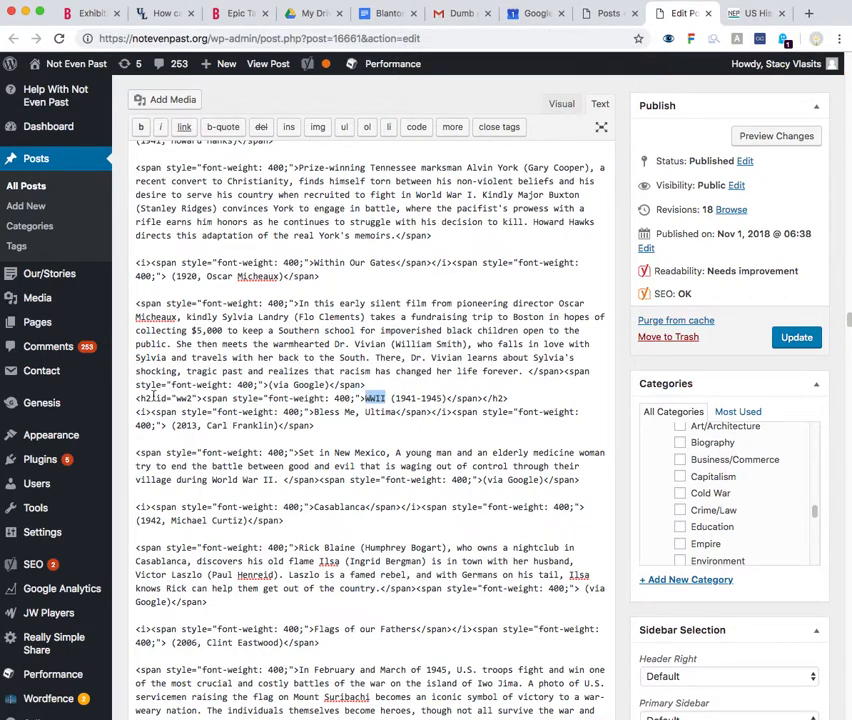
{"action": "left_click_drag", "start_coordinate": [150, 398], "coordinate": [197, 398]}
{"action": "key", "text": "ctrl+c"}
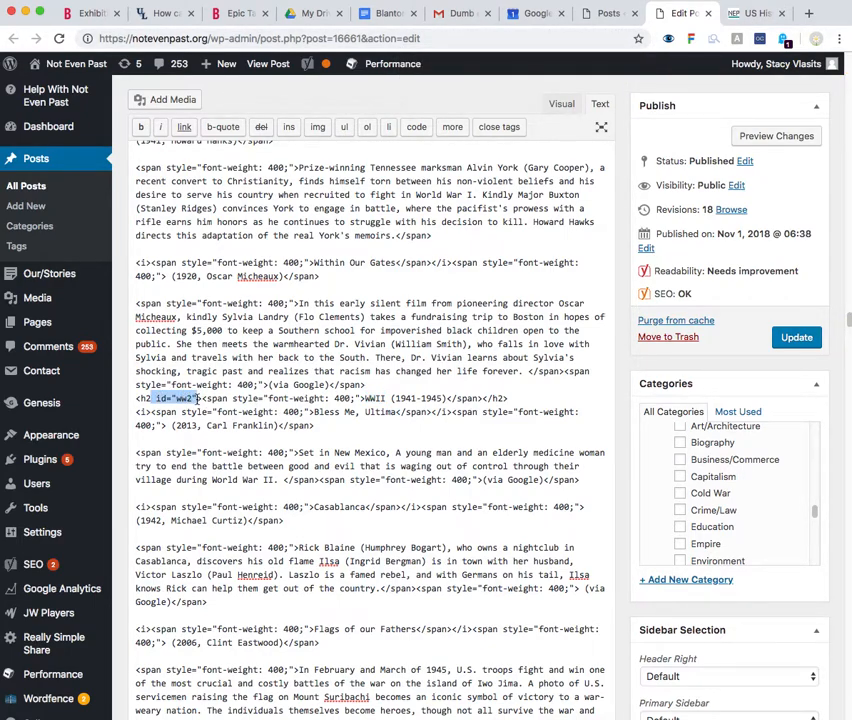
{"action": "key", "text": "BackSpace"}
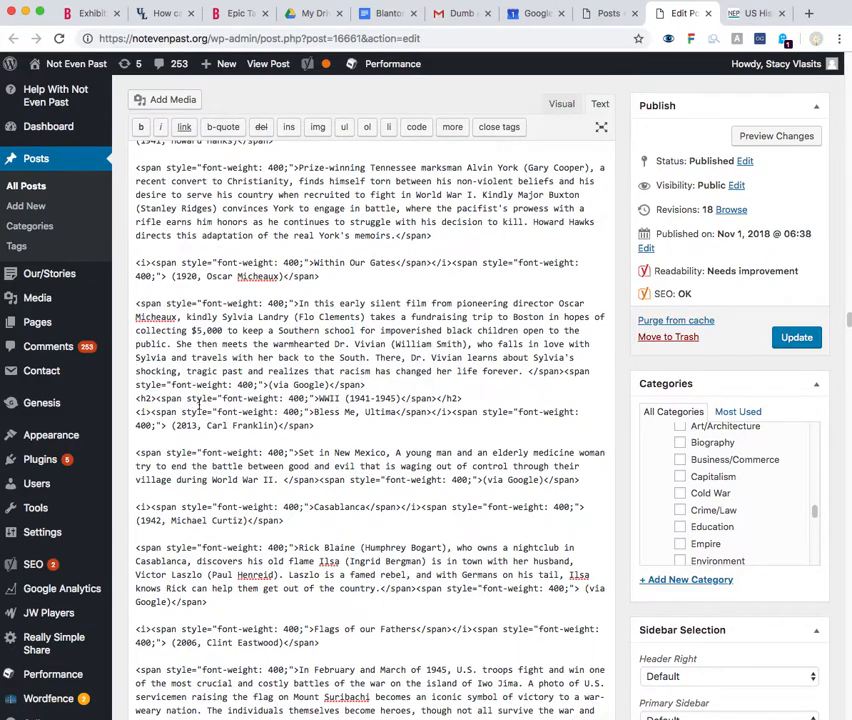
Examine the WWII heading's full h2 line, then select only its title text "WWII (1941-1945)"
{"action": "left_click_drag", "start_coordinate": [133, 397], "coordinate": [463, 396]}
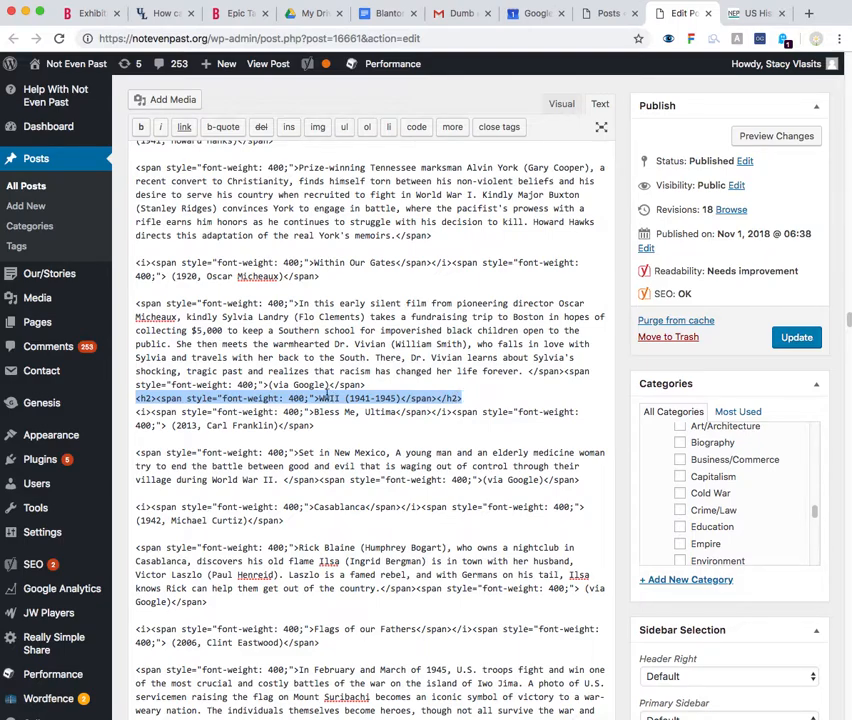
{"action": "left_click", "coordinate": [348, 398]}
{"action": "left_click_drag", "start_coordinate": [319, 398], "coordinate": [401, 398]}
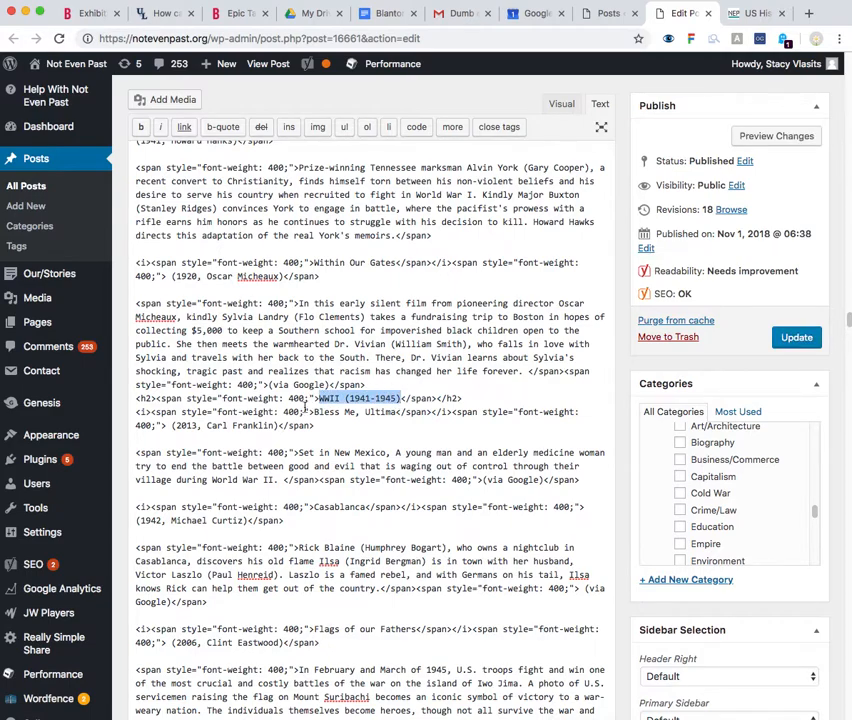
Add the id="ww2" attribute to the opening h2 tag of the WWII (1941-1945) heading
{"action": "double_click", "coordinate": [145, 398]}
{"action": "left_click", "coordinate": [156, 398]}
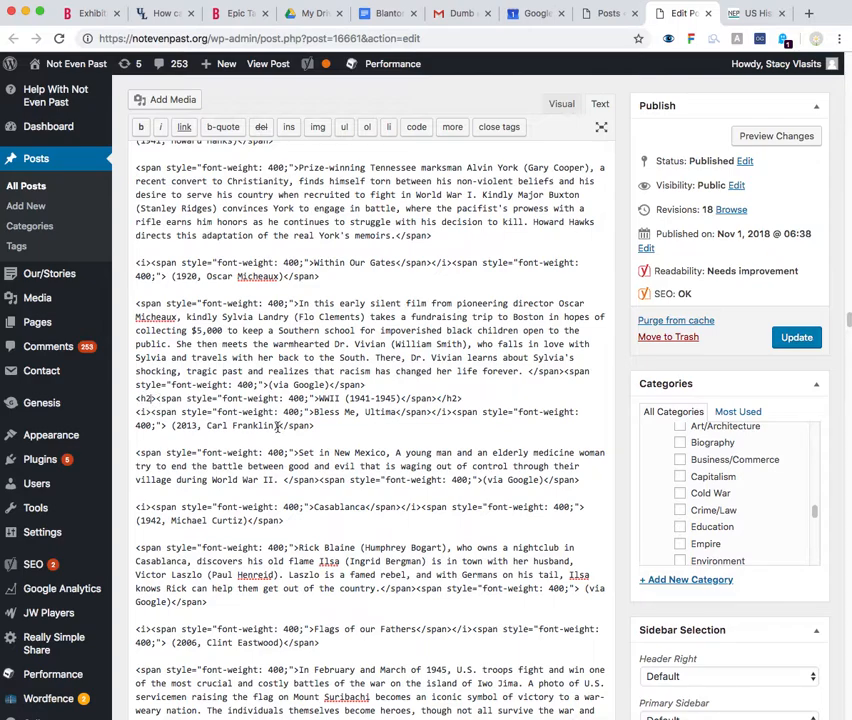
{"action": "key", "text": "ctrl+v"}
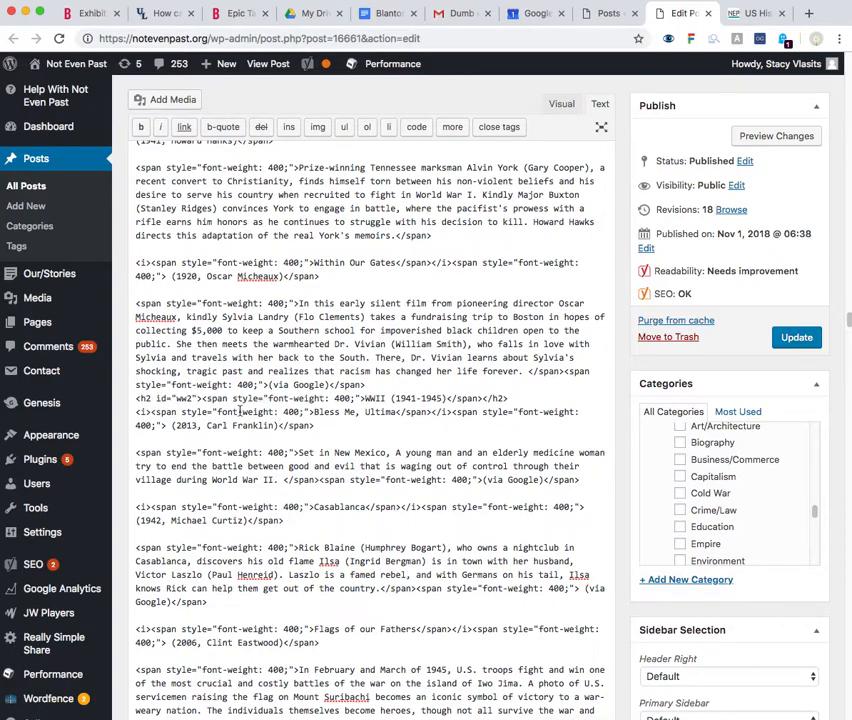
Examine the id="ww2" attribute in the WWII heading's h2 tag, picking out its ww2 value
{"action": "left_click", "coordinate": [151, 398]}
{"action": "left_click_drag", "start_coordinate": [158, 398], "coordinate": [166, 398]}
{"action": "left_click", "coordinate": [177, 397]}
{"action": "left_click", "coordinate": [180, 397]}
{"action": "double_click", "coordinate": [182, 398]}
{"action": "left_click", "coordinate": [184, 397]}
{"action": "double_click", "coordinate": [184, 397]}
{"action": "left_click", "coordinate": [325, 411]}
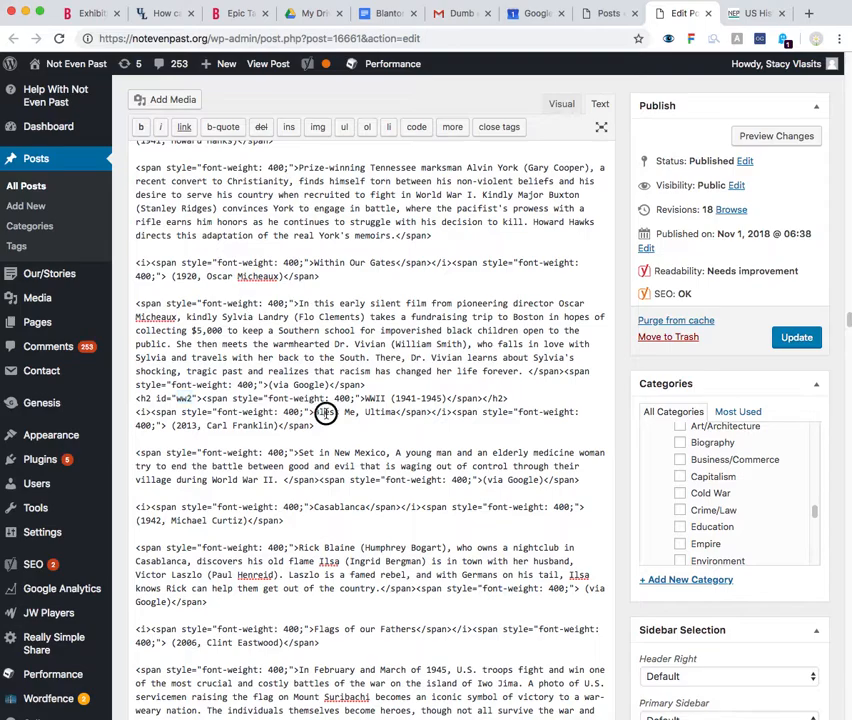
{"action": "double_click", "coordinate": [184, 397]}
Link the WWII entry in the list of periods to the URL #ww2
{"action": "scroll", "coordinate": [548, 349], "scroll_direction": "down", "scroll_amount": 10}
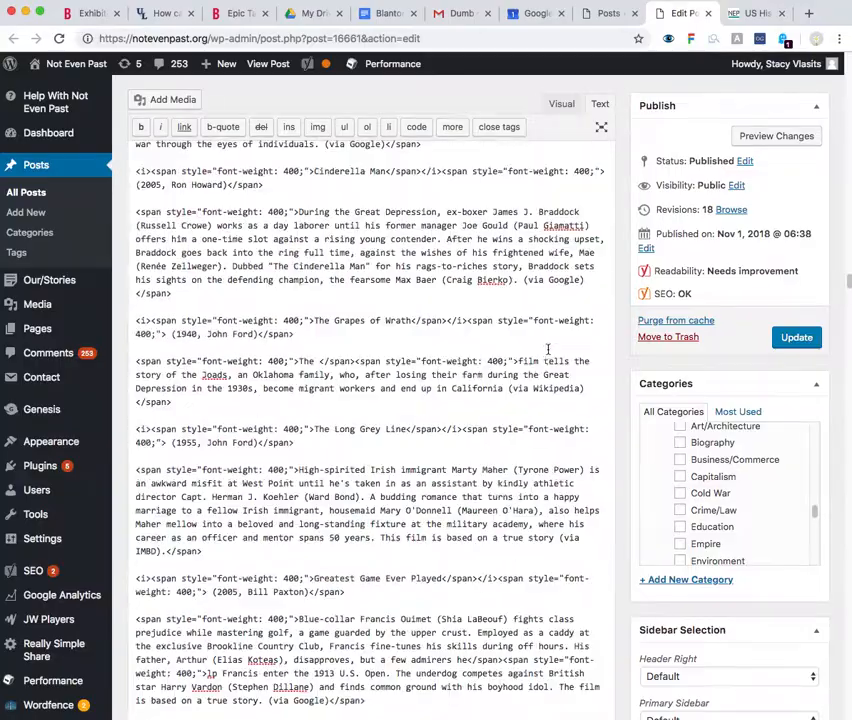
{"action": "scroll", "coordinate": [548, 349], "scroll_direction": "up", "scroll_amount": 10}
{"action": "left_click_drag", "start_coordinate": [848, 265], "coordinate": [838, 76]}
{"action": "left_click_drag", "start_coordinate": [135, 298], "coordinate": [156, 298]}
{"action": "left_click", "coordinate": [184, 127]}
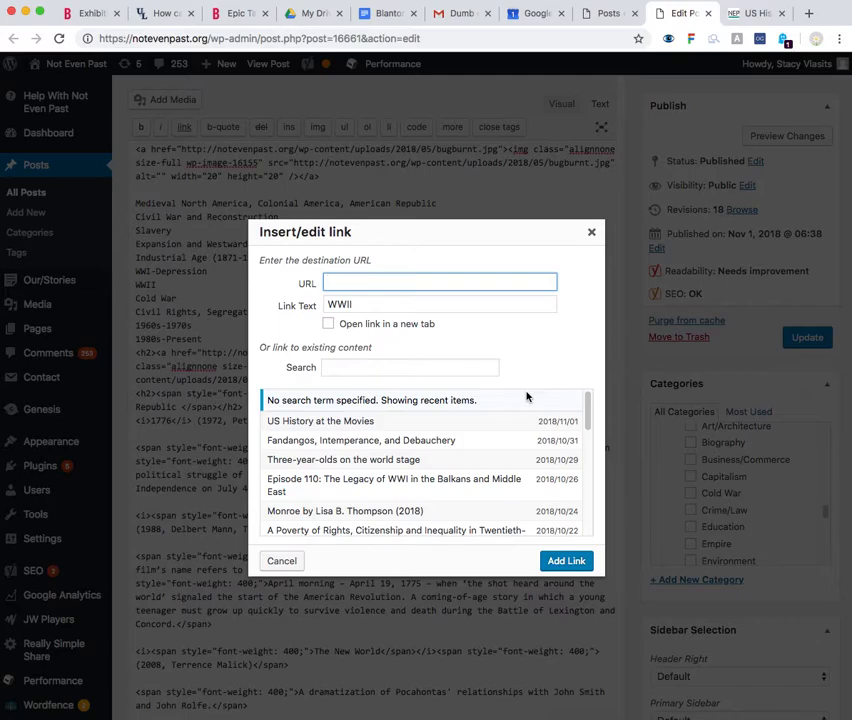
{"action": "type", "text": "#ww2"}
{"action": "left_click", "coordinate": [566, 561]}
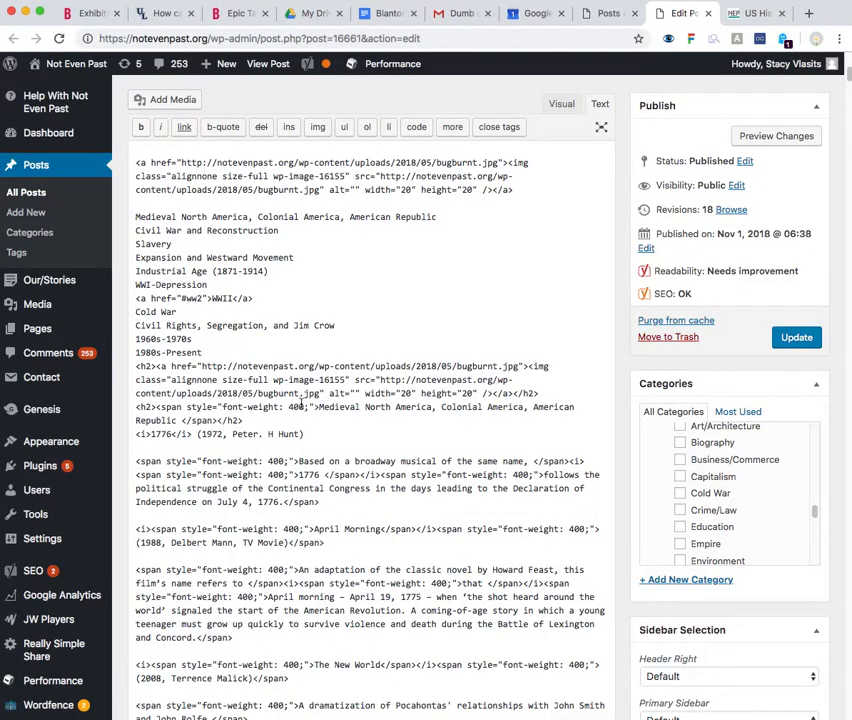
Examine the WWII entry's anchor tag in the list, selecting the whole tag and its #ww2 target
{"action": "left_click", "coordinate": [141, 298]}
{"action": "left_click_drag", "start_coordinate": [141, 298], "coordinate": [255, 300]}
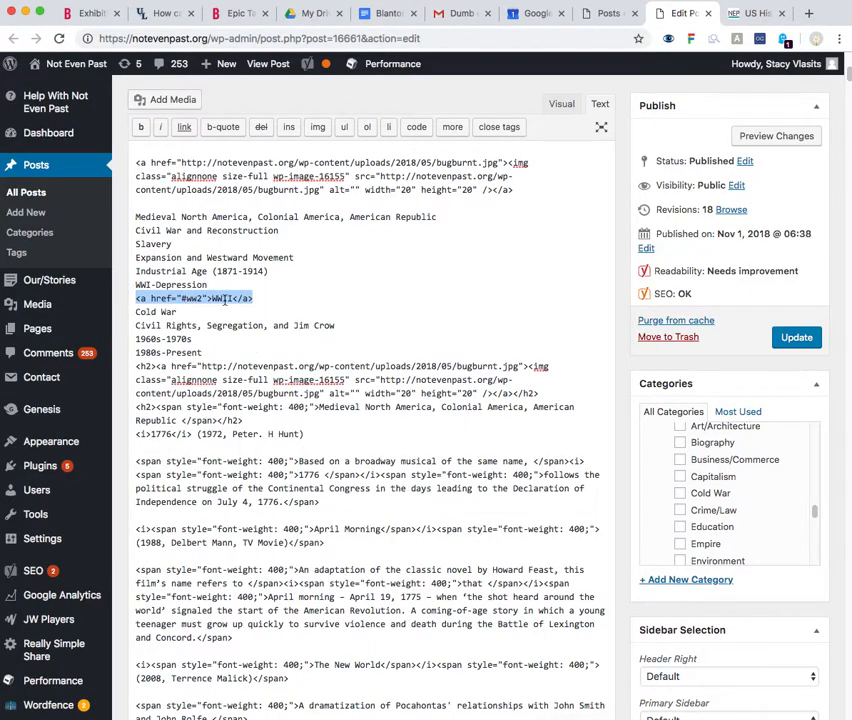
{"action": "left_click", "coordinate": [182, 298]}
{"action": "left_click_drag", "start_coordinate": [182, 298], "coordinate": [204, 298]}
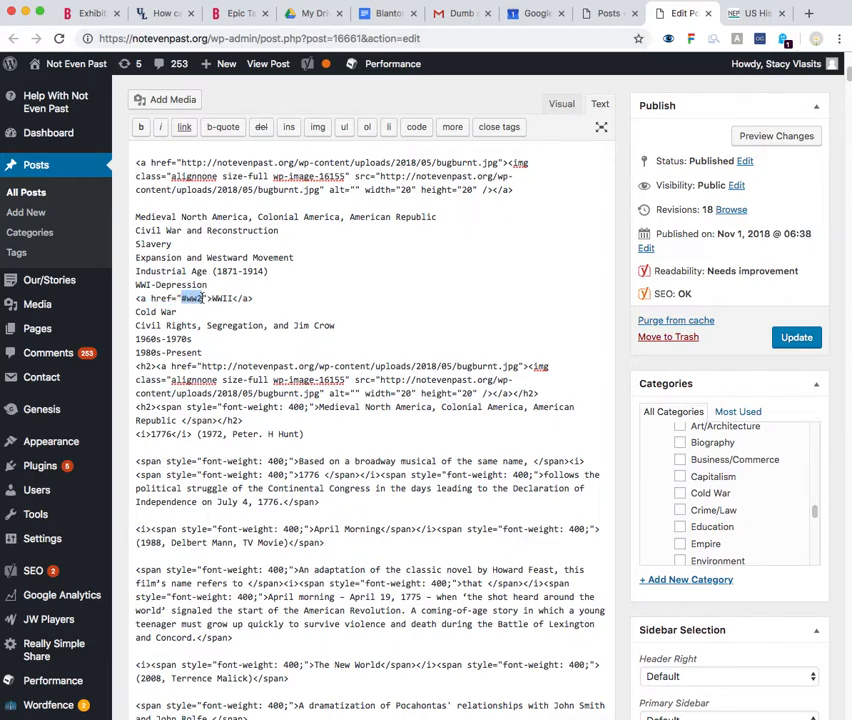
{"action": "left_click", "coordinate": [211, 297]}
Return the post's content to the visual view and update the post
{"action": "left_click", "coordinate": [563, 106]}
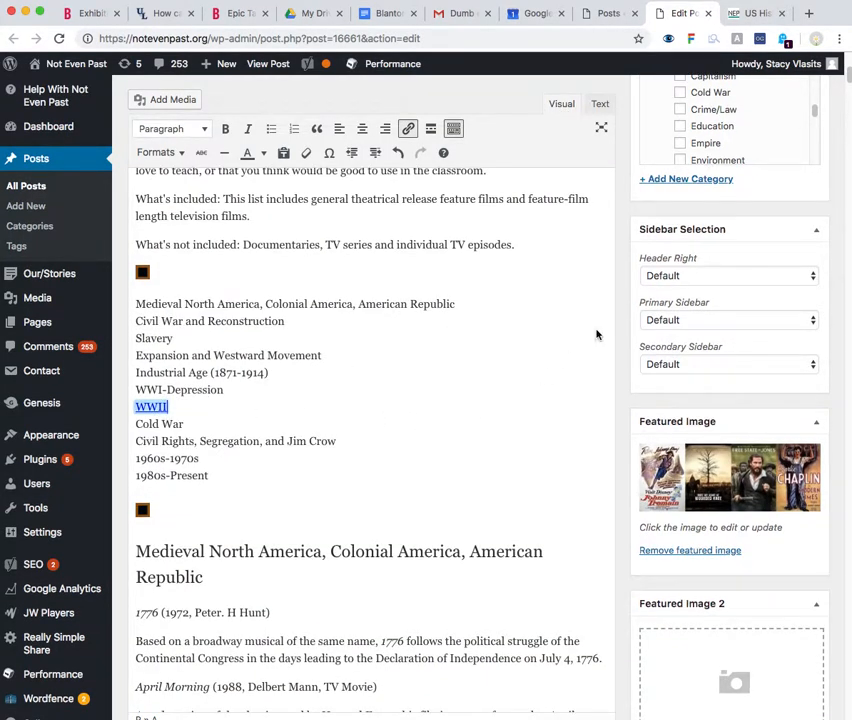
{"action": "scroll", "coordinate": [538, 378], "scroll_direction": "up", "scroll_amount": 5}
{"action": "left_click", "coordinate": [786, 235]}
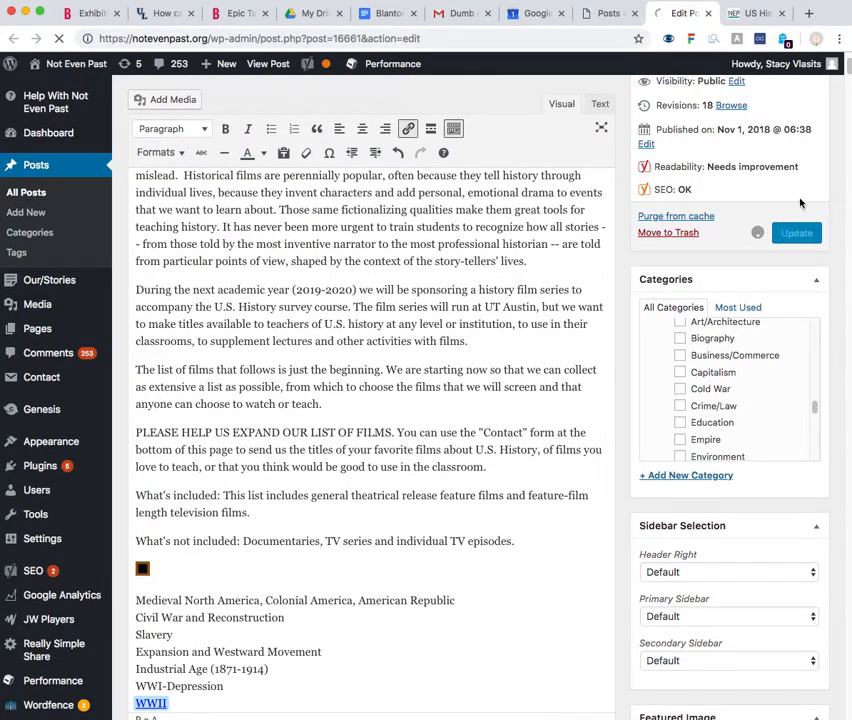
Reload the published US History at the Movies page and follow the WWII link in its list of periods
{"action": "left_click", "coordinate": [757, 13]}
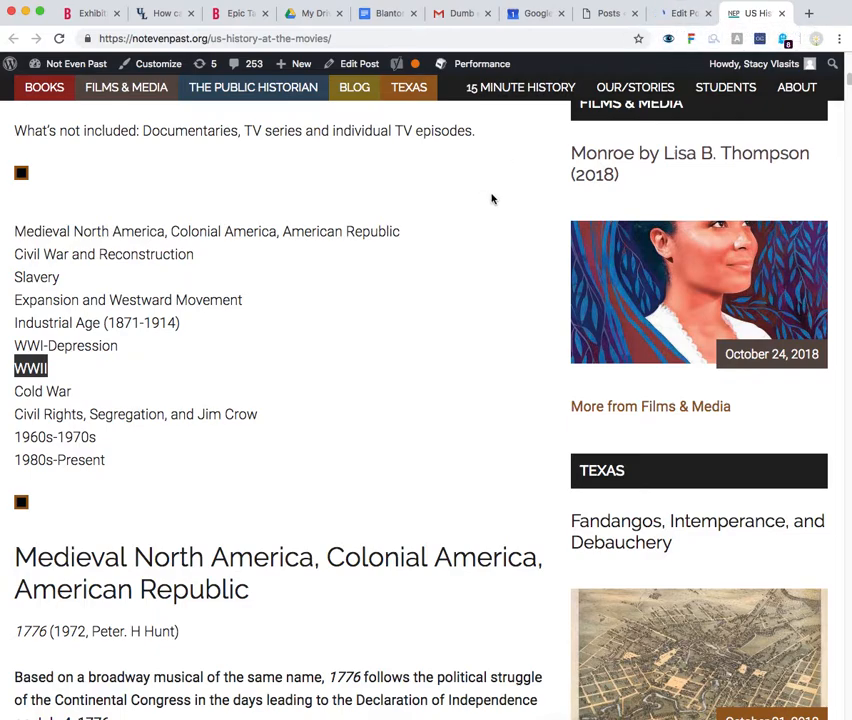
{"action": "key", "text": "super+r"}
{"action": "left_click", "coordinate": [309, 363]}
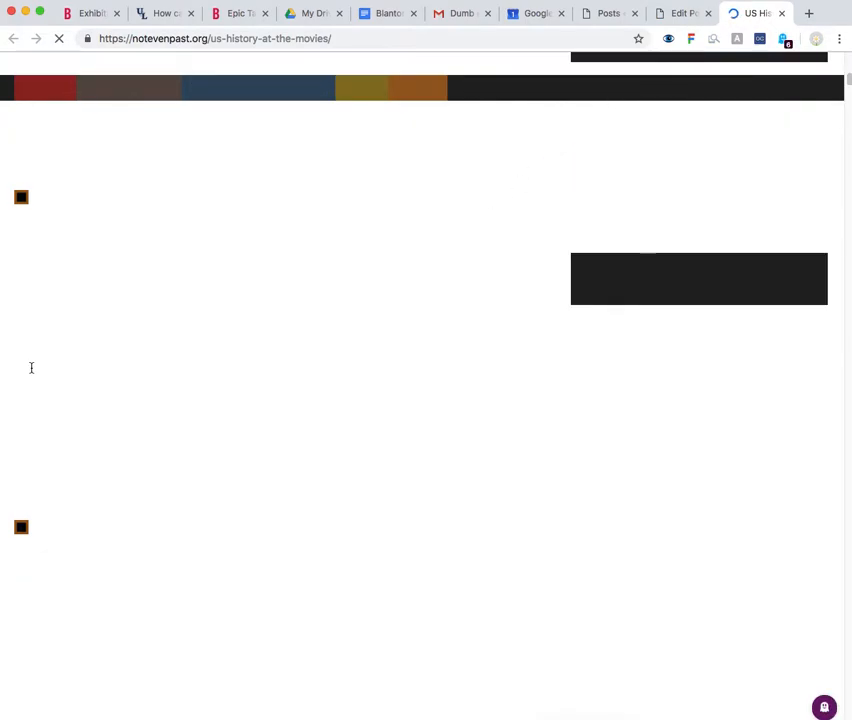
{"action": "left_click", "coordinate": [30, 369]}
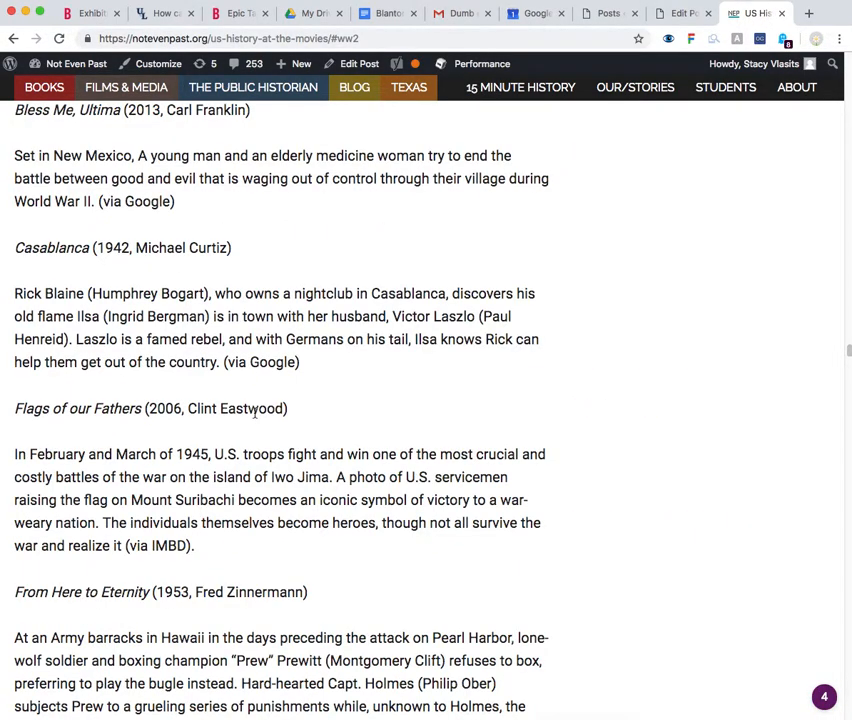
Examine where the WWII (1941-1945) heading lands relative to the site's fixed navigation and admin bars
{"action": "scroll", "coordinate": [255, 414], "scroll_direction": "up", "scroll_amount": 2}
{"action": "left_click_drag", "start_coordinate": [20, 145], "coordinate": [247, 158]}
{"action": "left_click", "coordinate": [247, 158]}
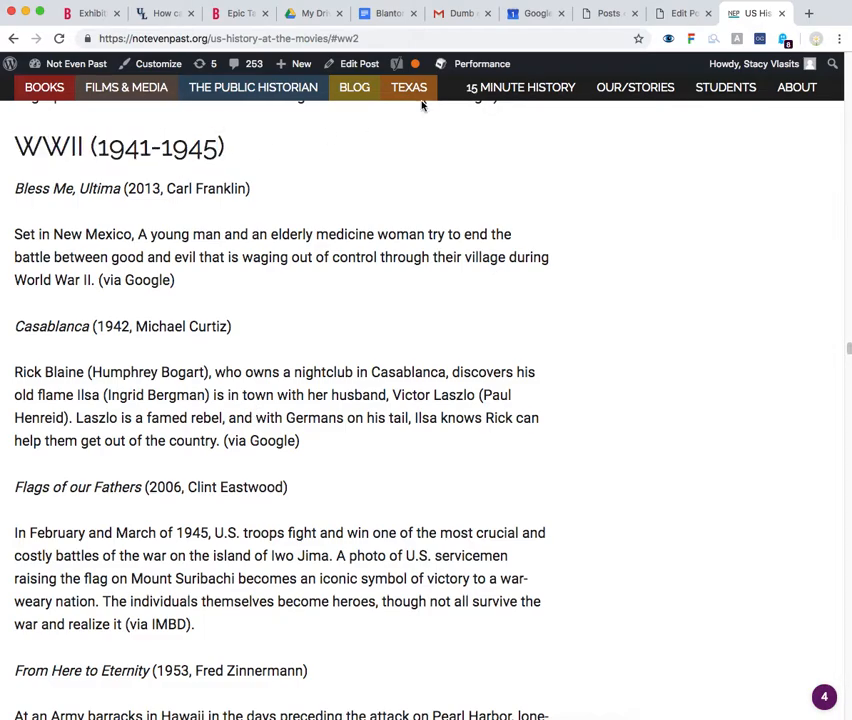
{"action": "mouse_move", "coordinate": [723, 67]}
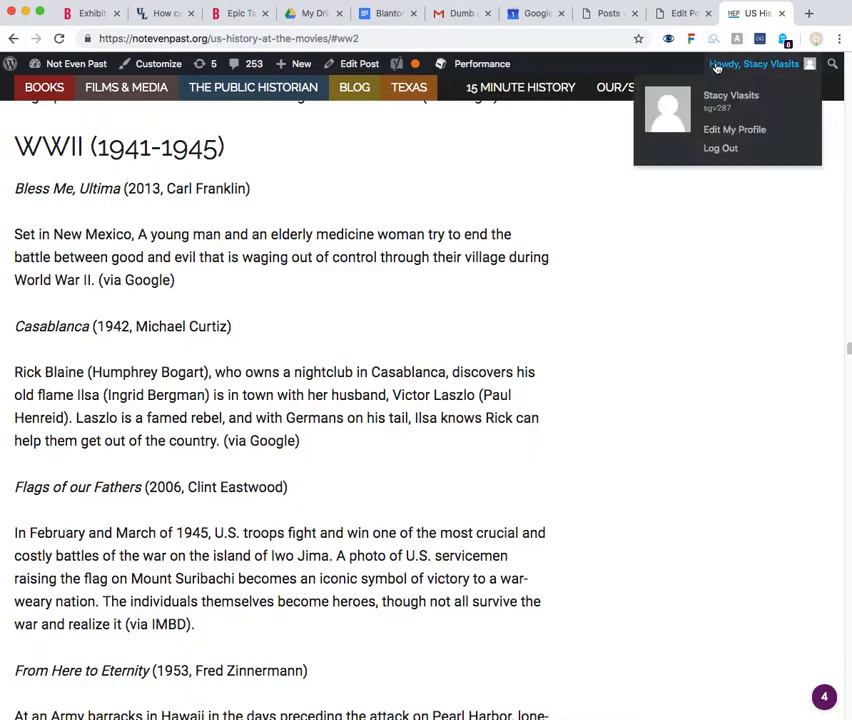
{"action": "scroll", "coordinate": [70, 173], "scroll_direction": "down", "scroll_amount": 1}
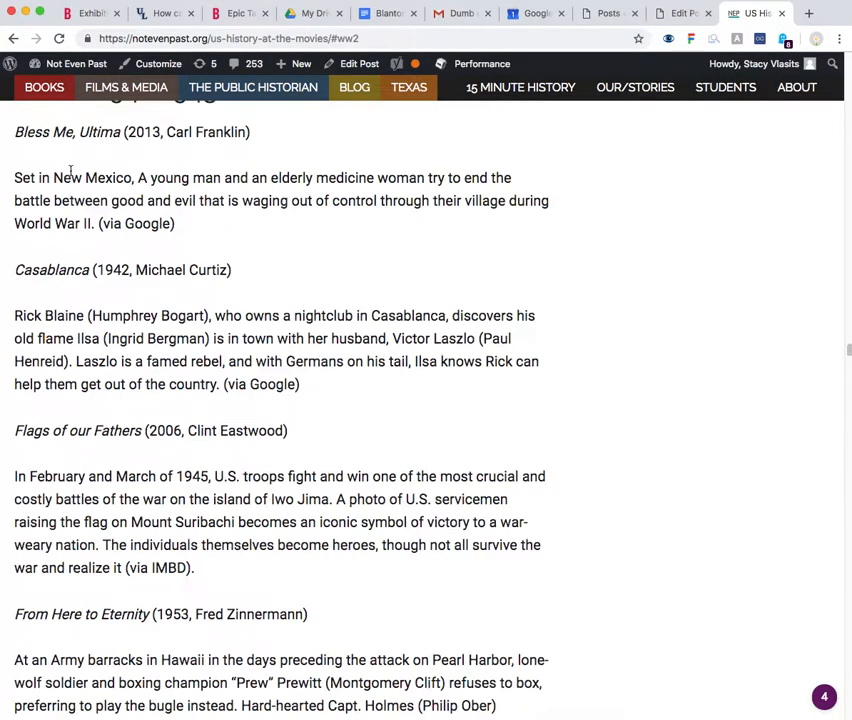
{"action": "scroll", "coordinate": [72, 176], "scroll_direction": "up", "scroll_amount": 1}
{"action": "scroll", "coordinate": [71, 176], "scroll_direction": "up", "scroll_amount": 1}
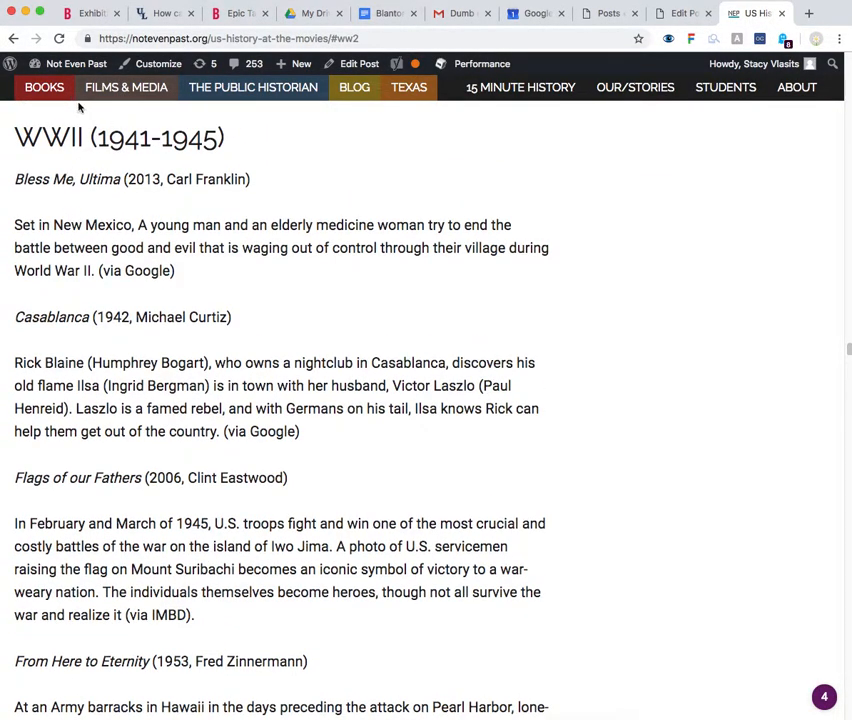
{"action": "mouse_move", "coordinate": [34, 63]}
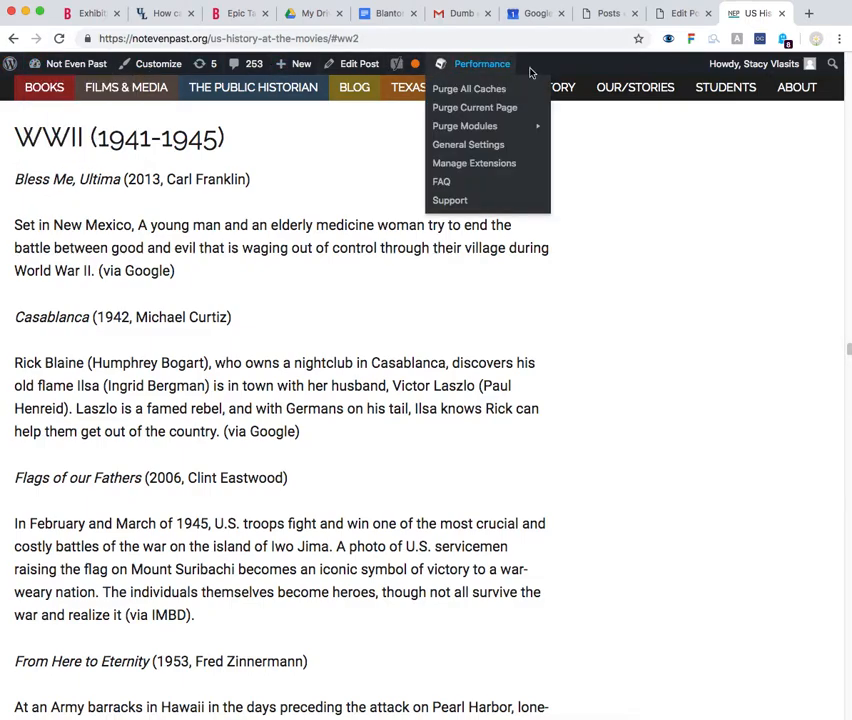
Copy the page address ending in #ww2, open it in a new Firefox tab, and check the WWII heading's position
{"action": "left_click", "coordinate": [372, 41]}
{"action": "key", "text": "super+c"}
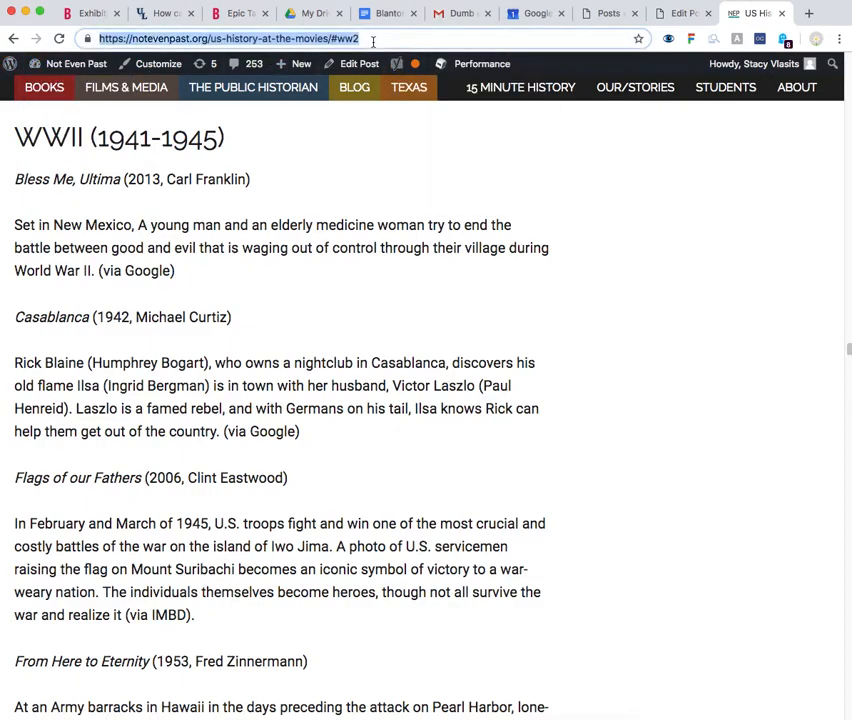
{"action": "key", "text": "super+Tab"}
{"action": "key", "text": "super+Tab"}
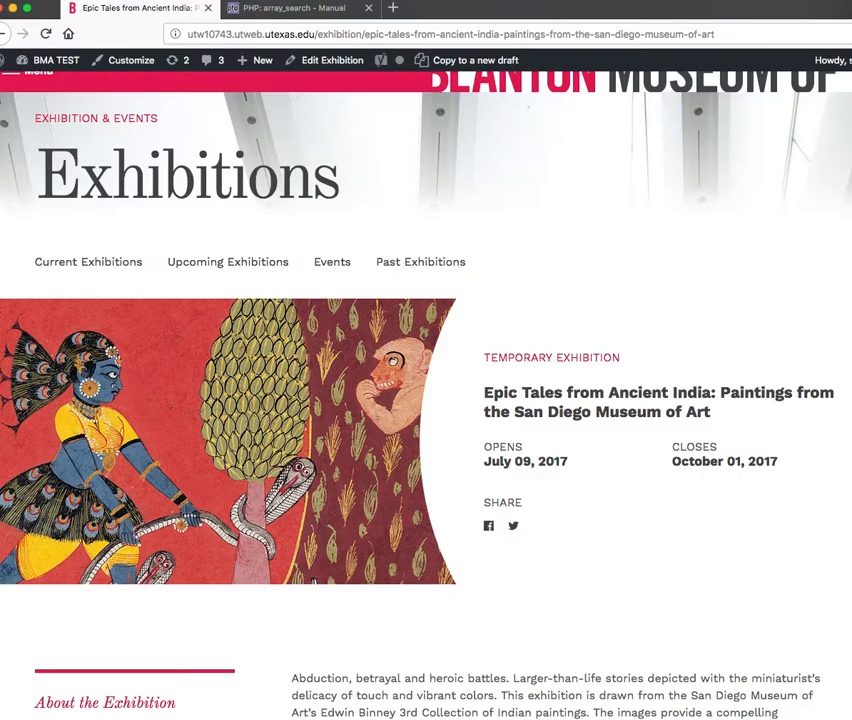
{"action": "left_click", "coordinate": [393, 8]}
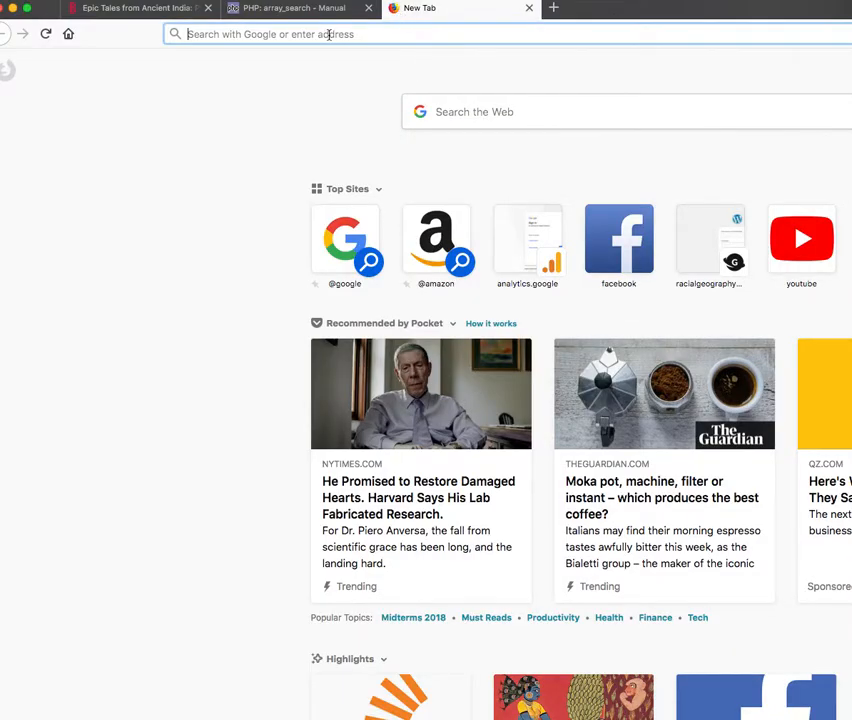
{"action": "key", "text": "super+v"}
{"action": "key", "text": "Return"}
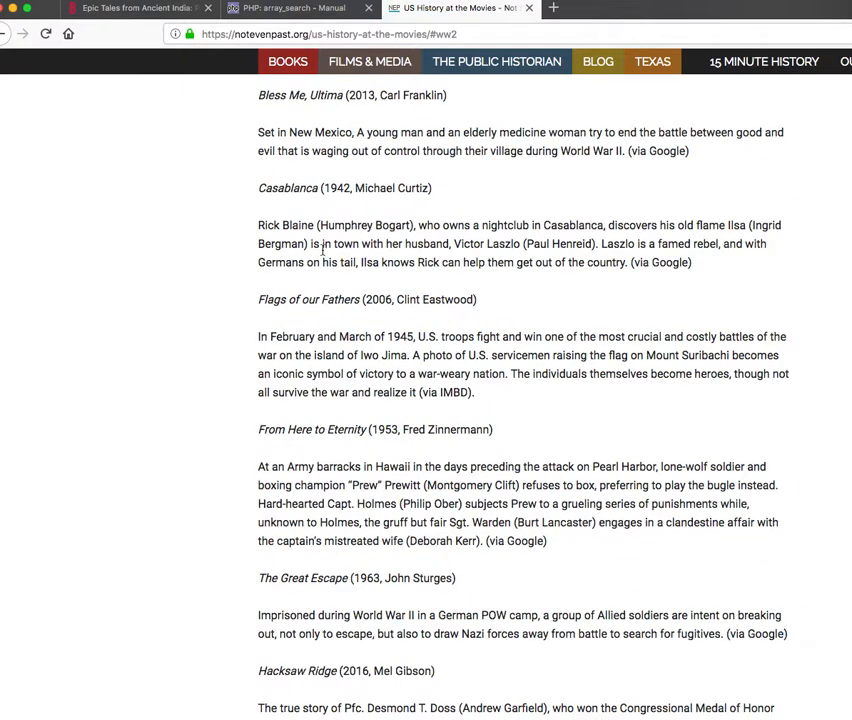
{"action": "scroll", "coordinate": [376, 246], "scroll_direction": "up", "scroll_amount": 1}
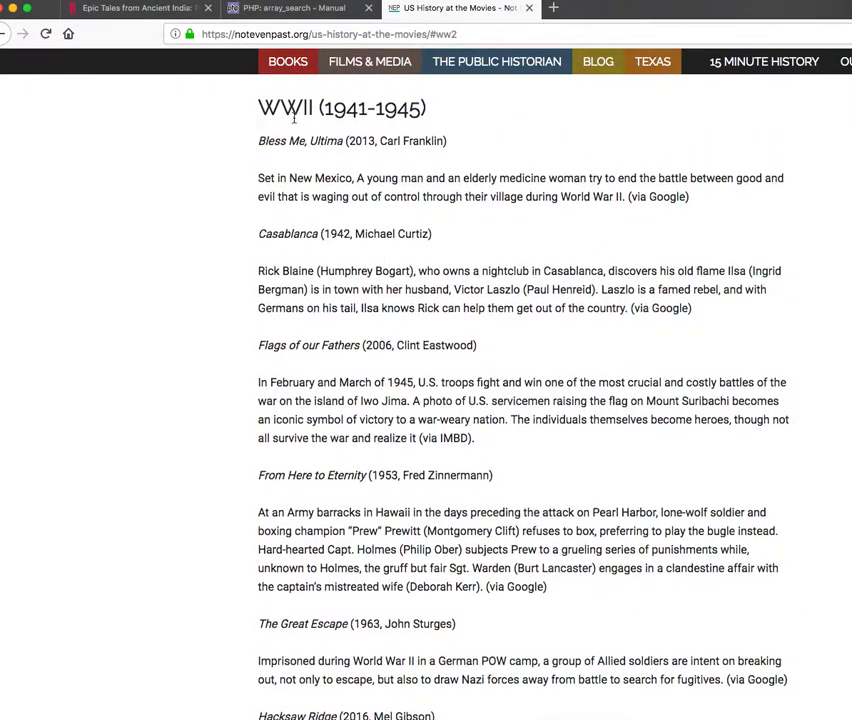
{"action": "scroll", "coordinate": [292, 116], "scroll_direction": "up", "scroll_amount": 3}
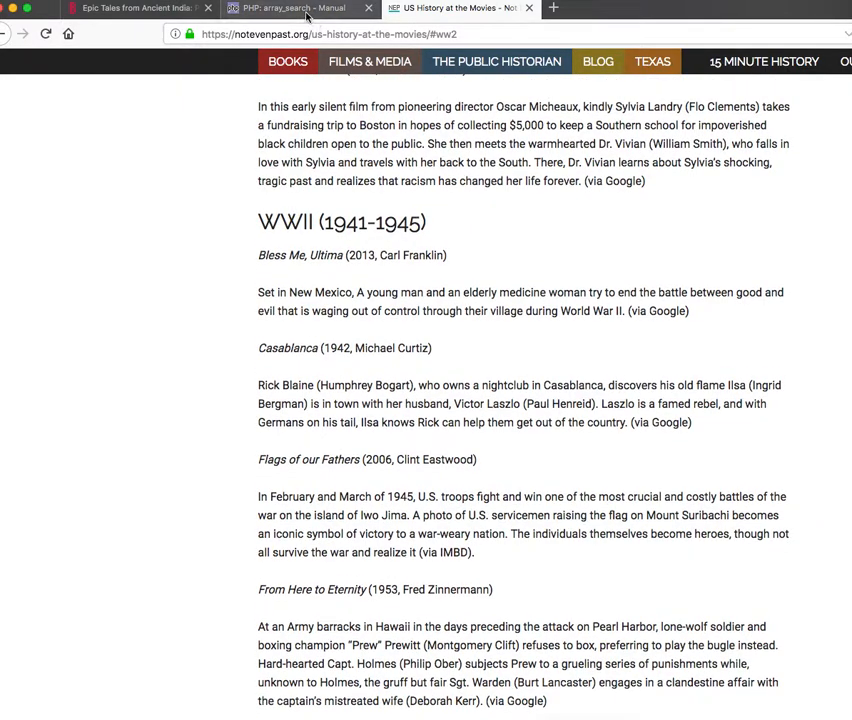
Switch back to the post's edit page in Chrome and find the second "ww2" occurrence in its HTML text
{"action": "left_click", "coordinate": [176, 10]}
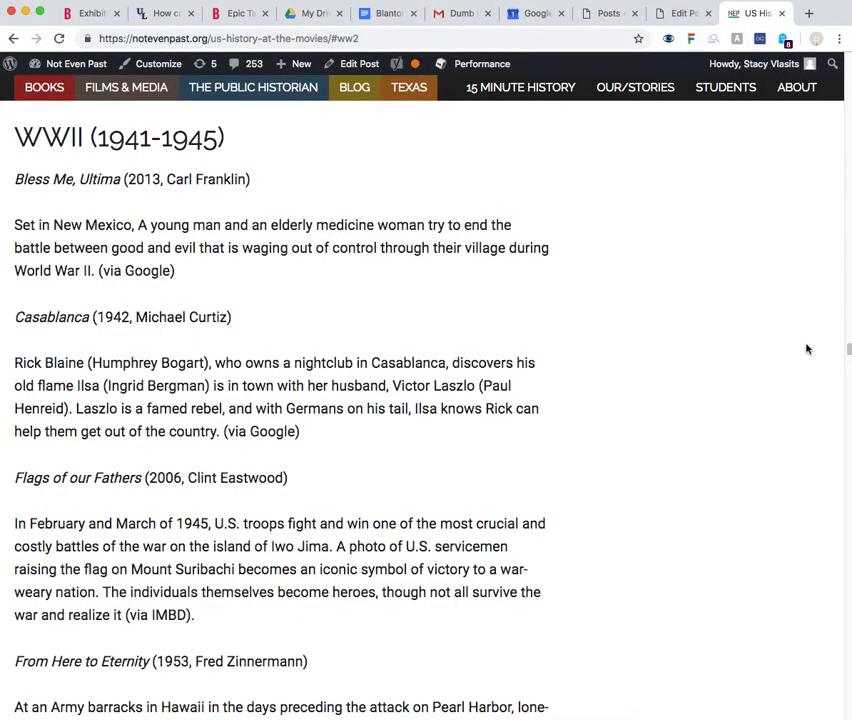
{"action": "left_click", "coordinate": [686, 14]}
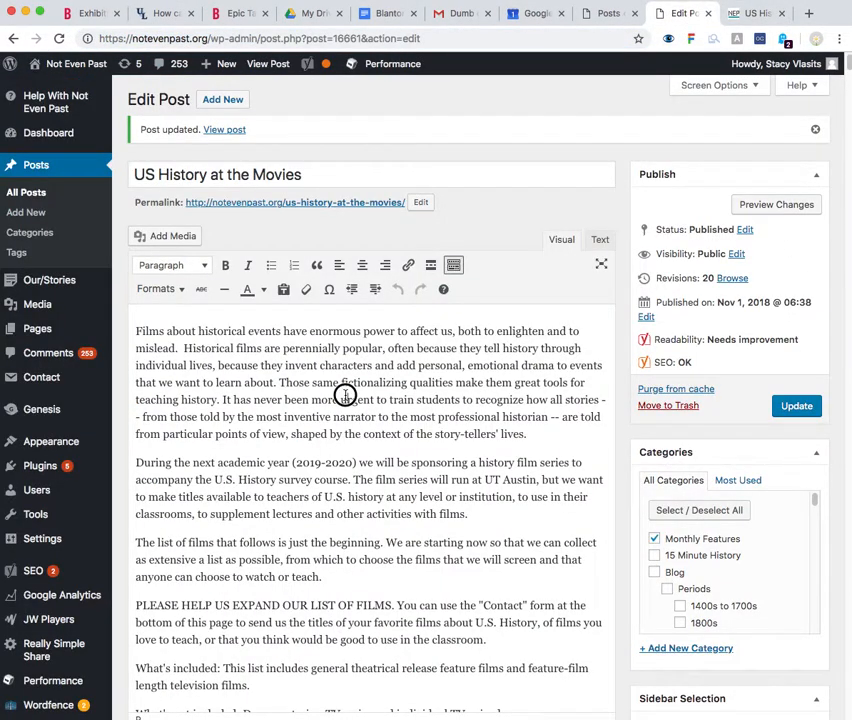
{"action": "left_click", "coordinate": [601, 240]}
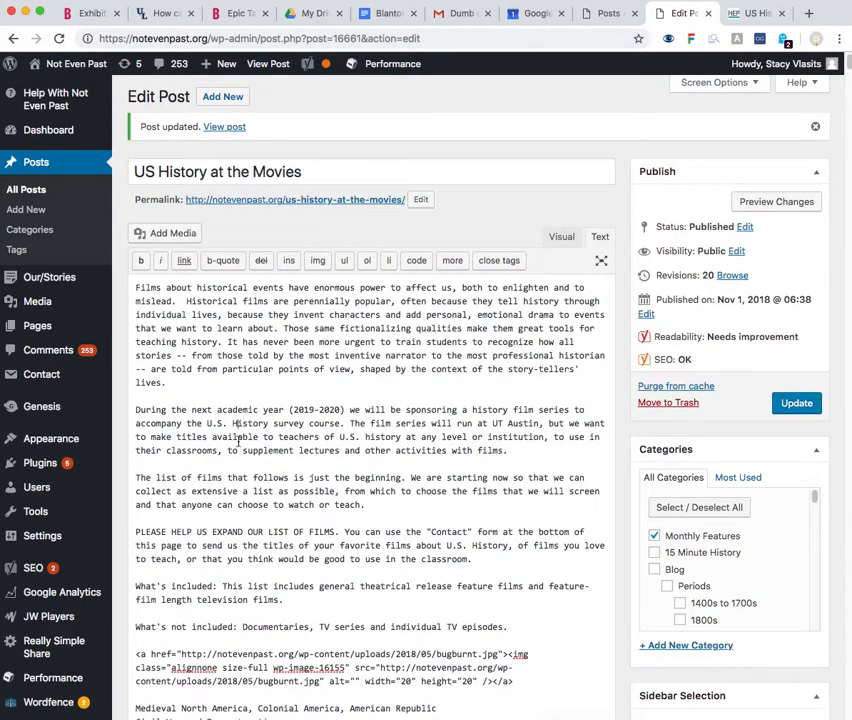
{"action": "scroll", "coordinate": [237, 432], "scroll_direction": "down", "scroll_amount": 2}
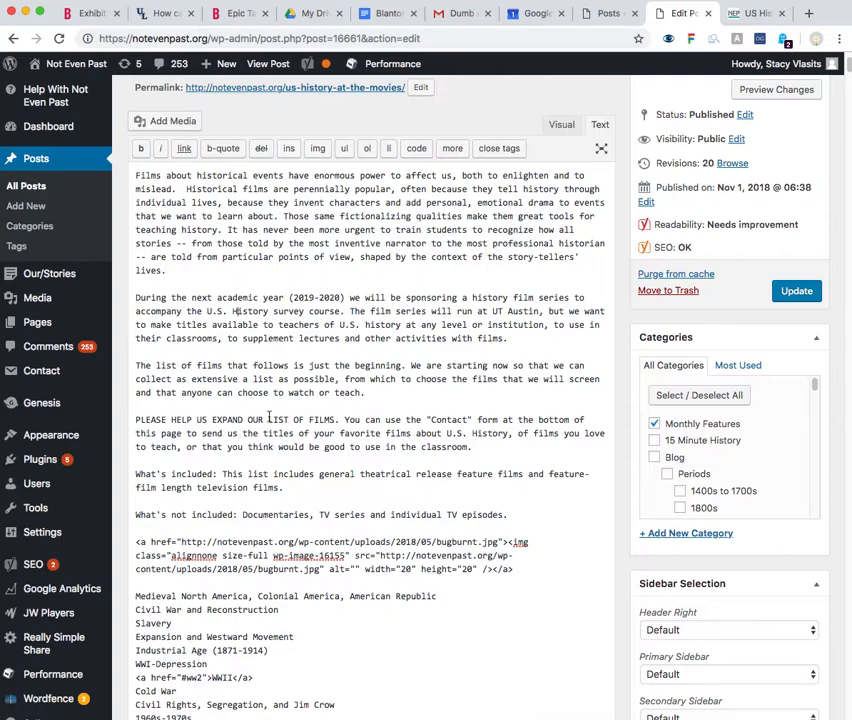
{"action": "key", "text": "ctrl+f"}
{"action": "type", "text": "ww2"}
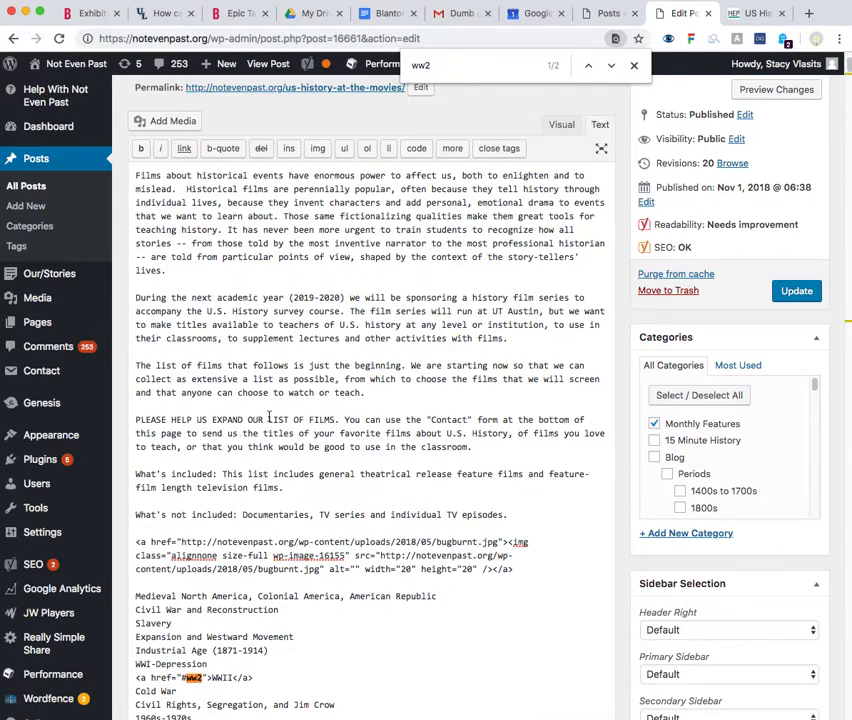
{"action": "key", "text": "Return"}
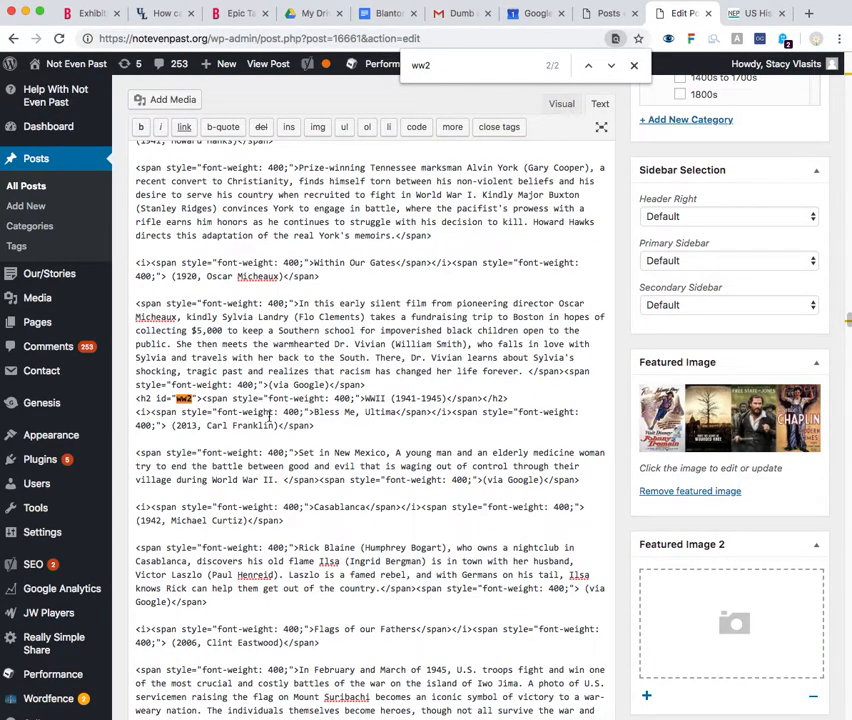
Move the id="ww2" attribute from the WWII heading's h2 tag to the span starting "In this early silent film", then close the search
{"action": "left_click_drag", "start_coordinate": [157, 398], "coordinate": [197, 398]}
{"action": "key", "text": "super+c"}
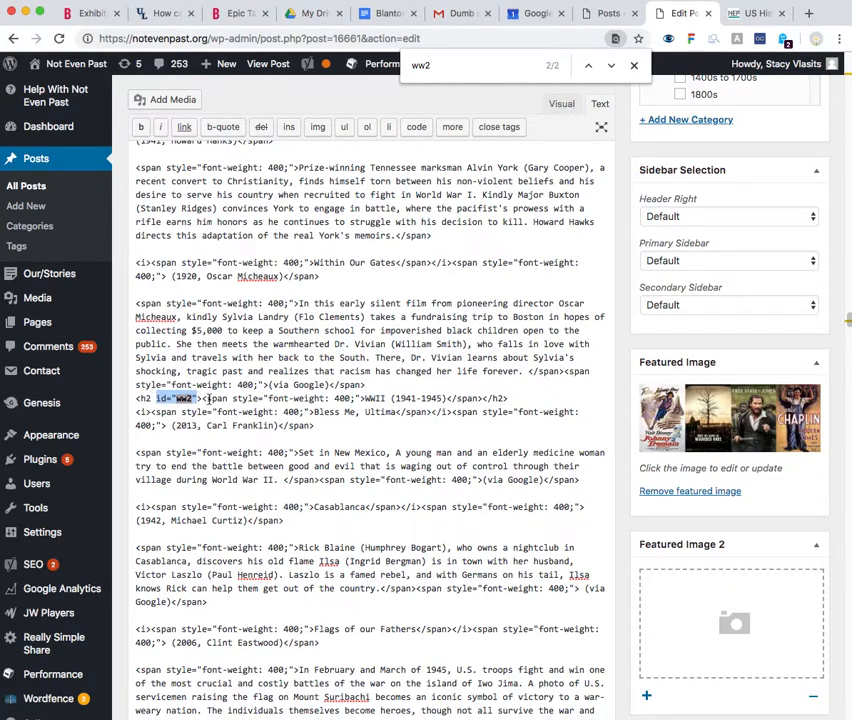
{"action": "key", "text": "BackSpace"}
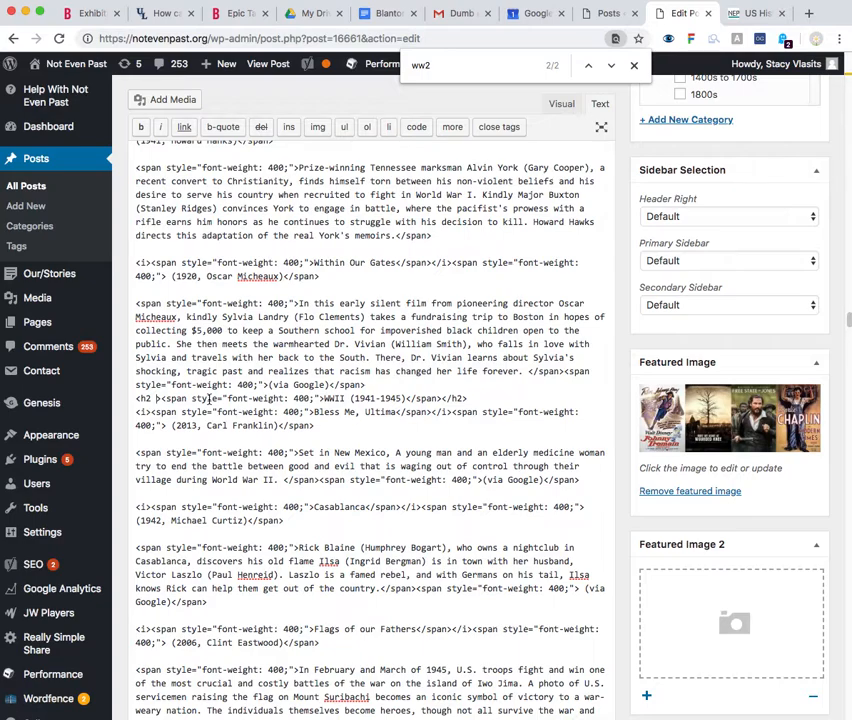
{"action": "key", "text": "BackSpace"}
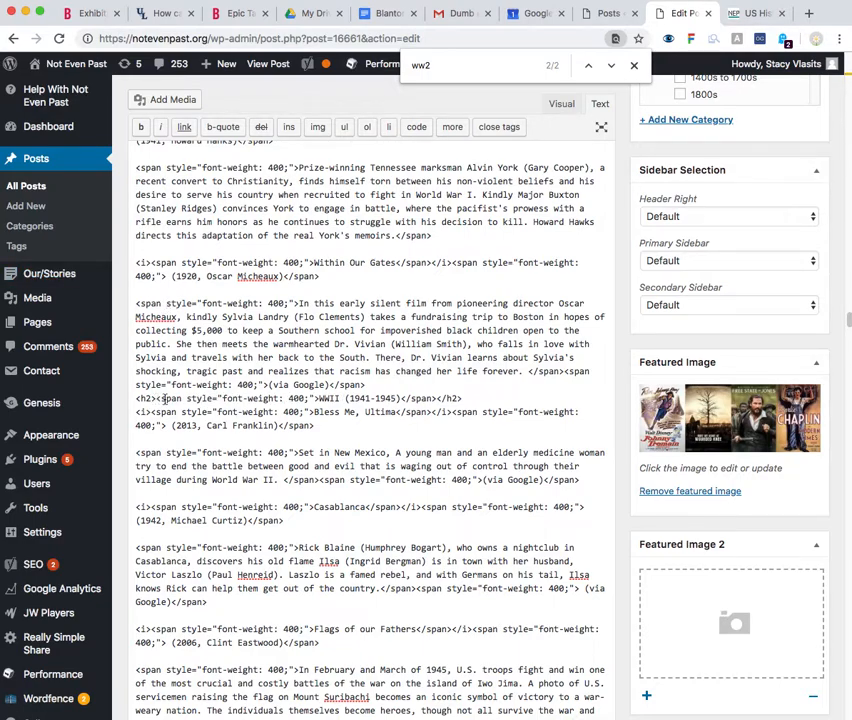
{"action": "key", "text": "super+v"}
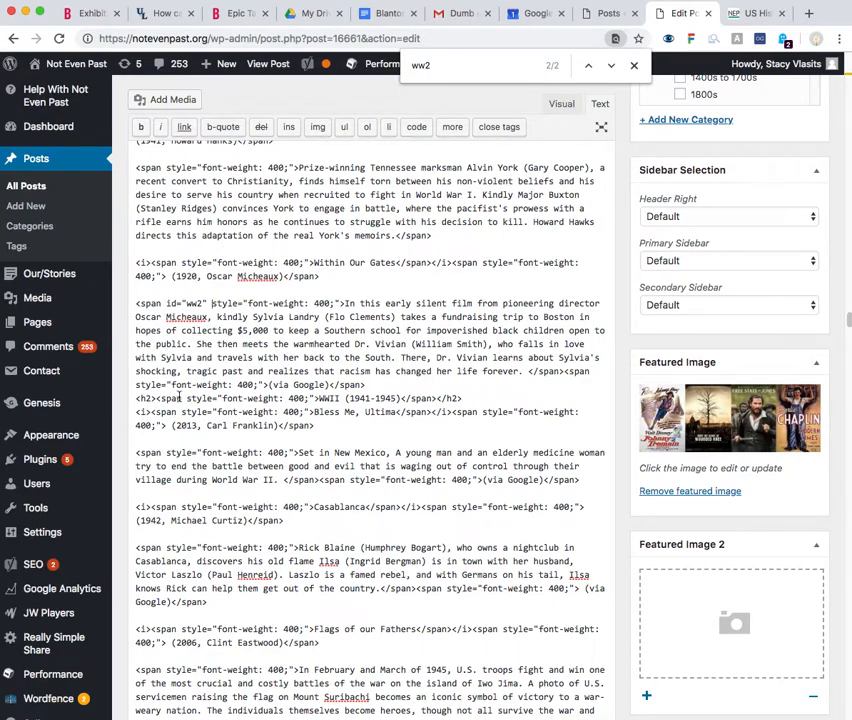
{"action": "left_click_drag", "start_coordinate": [316, 397], "coordinate": [375, 396]}
{"action": "left_click", "coordinate": [400, 350]}
{"action": "left_click", "coordinate": [634, 65]}
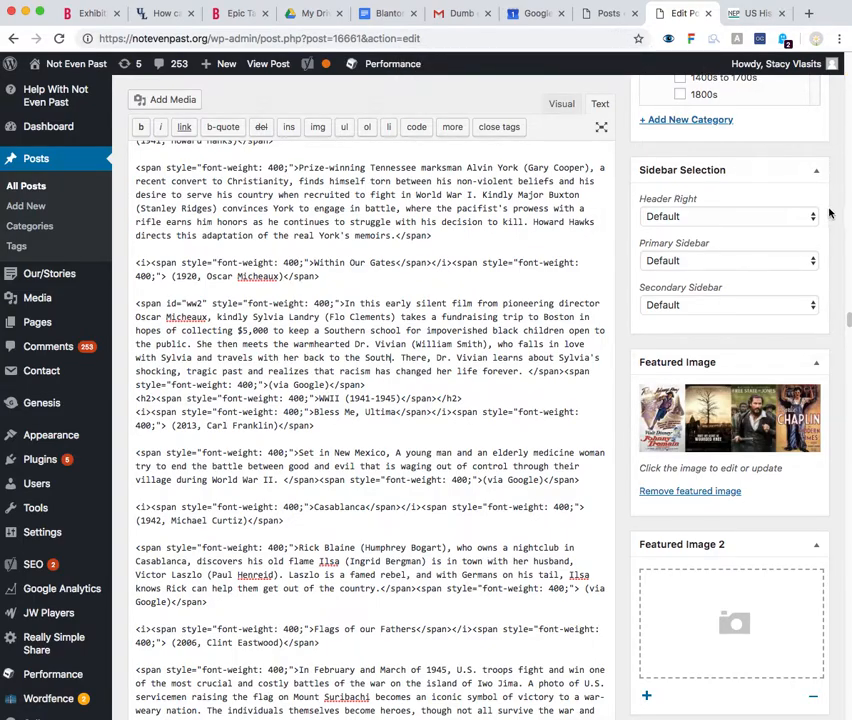
Update the post and go to the top of the published US History at the Movies page
{"action": "left_click_drag", "start_coordinate": [849, 320], "coordinate": [849, 241]}
{"action": "left_click", "coordinate": [796, 338]}
{"action": "left_click", "coordinate": [757, 14]}
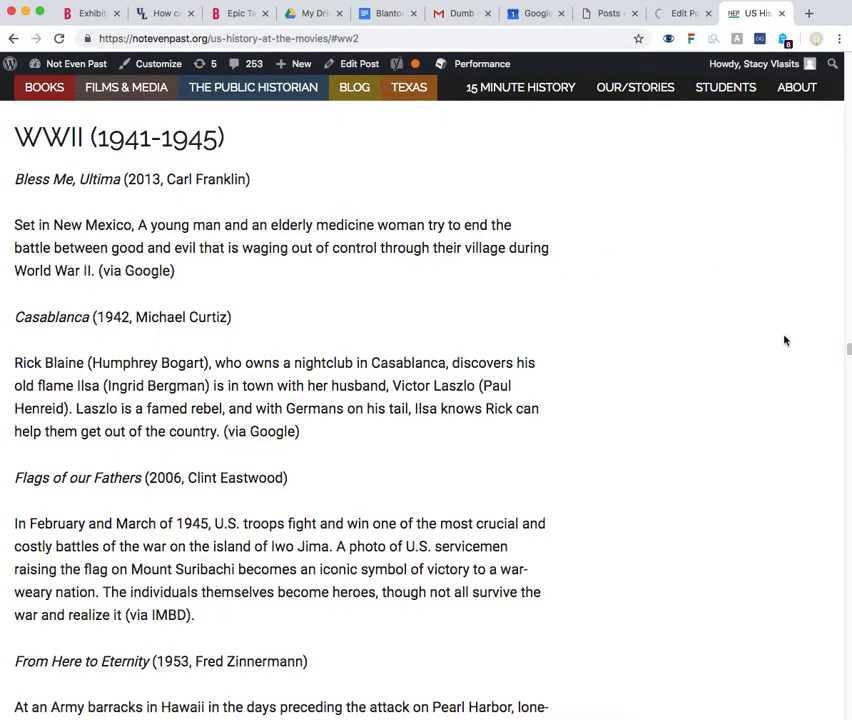
{"action": "left_click_drag", "start_coordinate": [847, 349], "coordinate": [845, 53]}
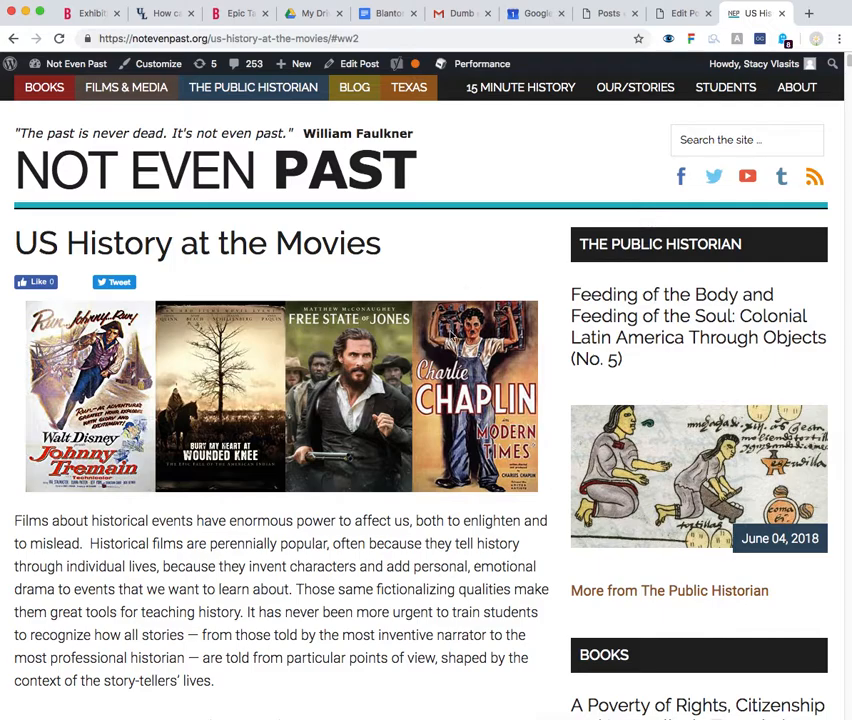
Reload the published page and follow the WWII link in the list of periods to test the anchor
{"action": "key", "text": "super+r"}
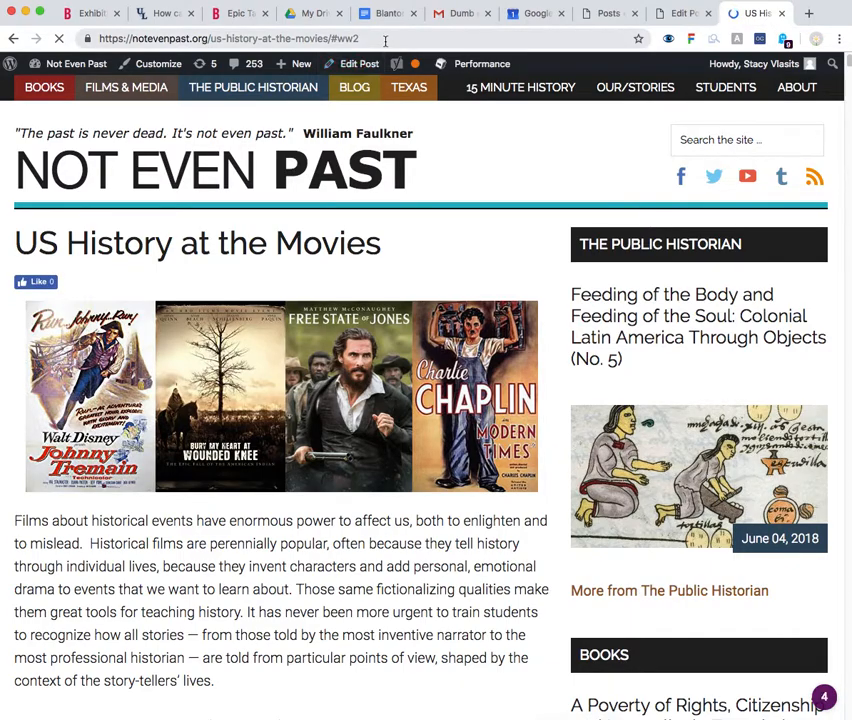
{"action": "scroll", "coordinate": [307, 365], "scroll_direction": "down", "scroll_amount": 4}
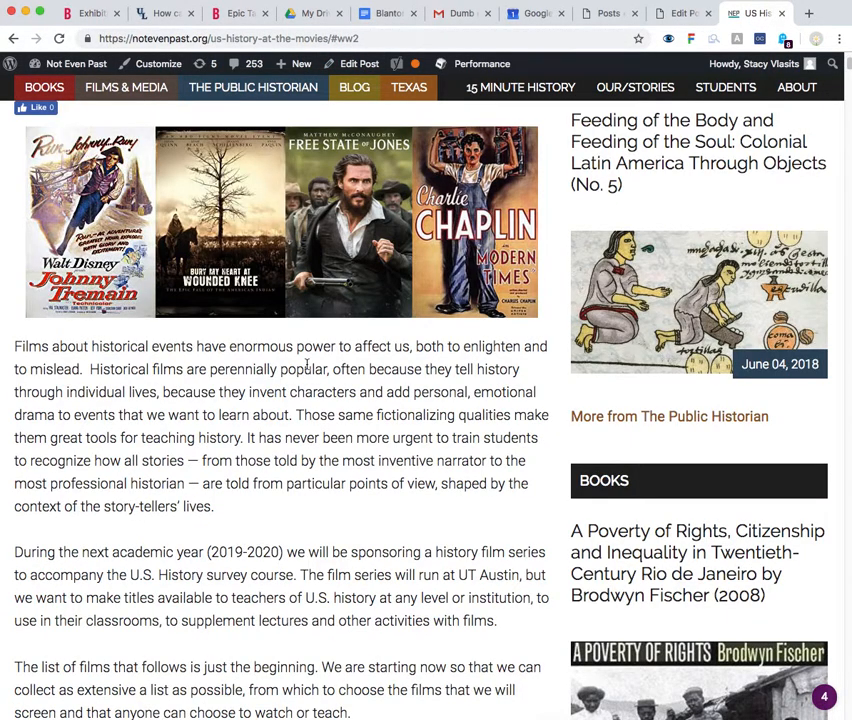
{"action": "scroll", "coordinate": [303, 364], "scroll_direction": "down", "scroll_amount": 5}
{"action": "scroll", "coordinate": [89, 390], "scroll_direction": "down", "scroll_amount": 1}
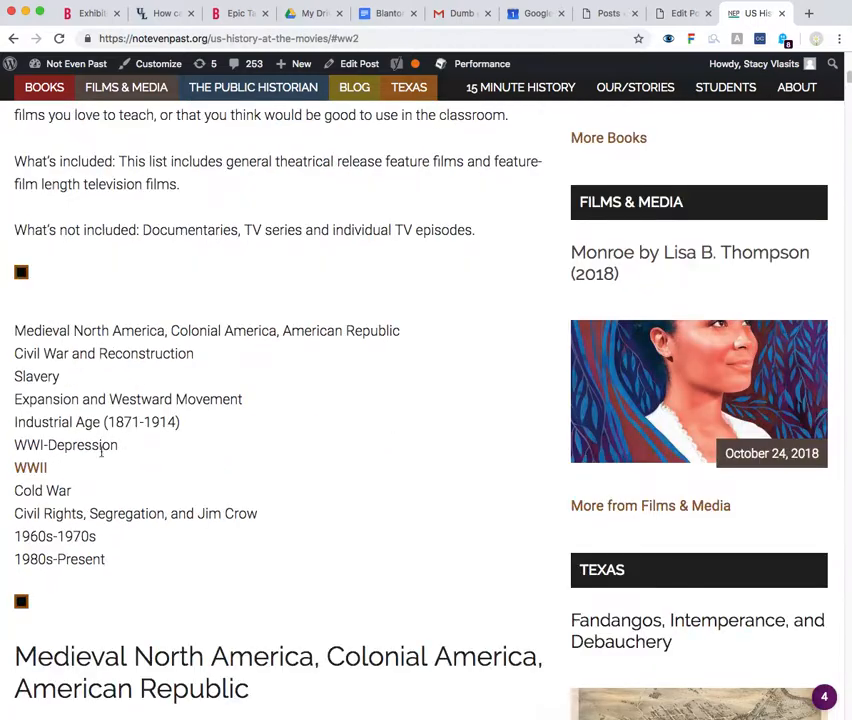
{"action": "left_click", "coordinate": [31, 468]}
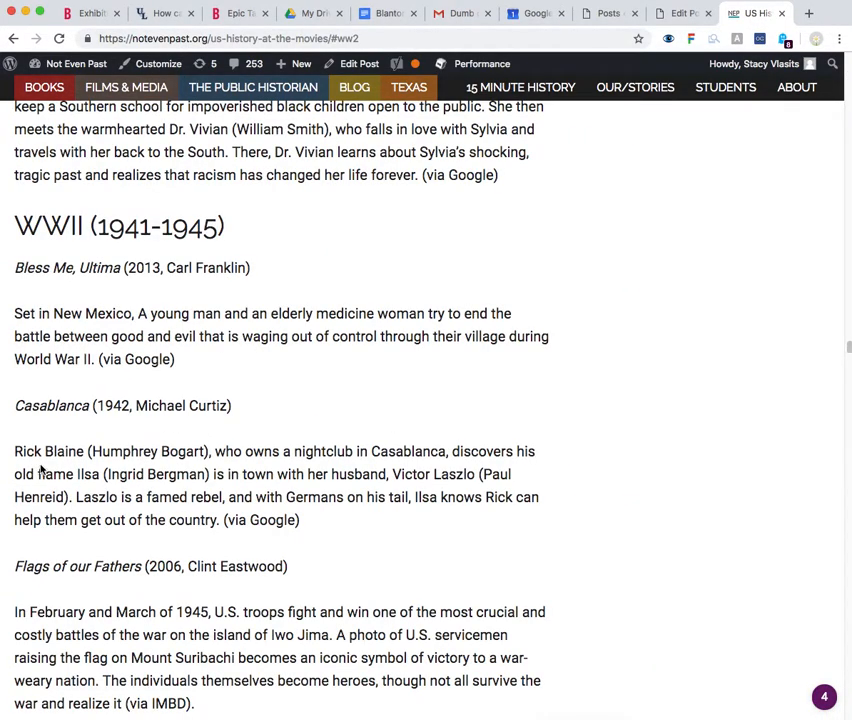
Check the WWII (1941-1945) heading's position against the anchored paragraph starting "In this early silent film" above it
{"action": "mouse_move", "coordinate": [17, 219]}
{"action": "left_mouse_down"}
{"action": "mouse_move", "coordinate": [240, 228]}
{"action": "mouse_move", "coordinate": [14, 222]}
{"action": "left_mouse_up"}
{"action": "left_click", "coordinate": [240, 228]}
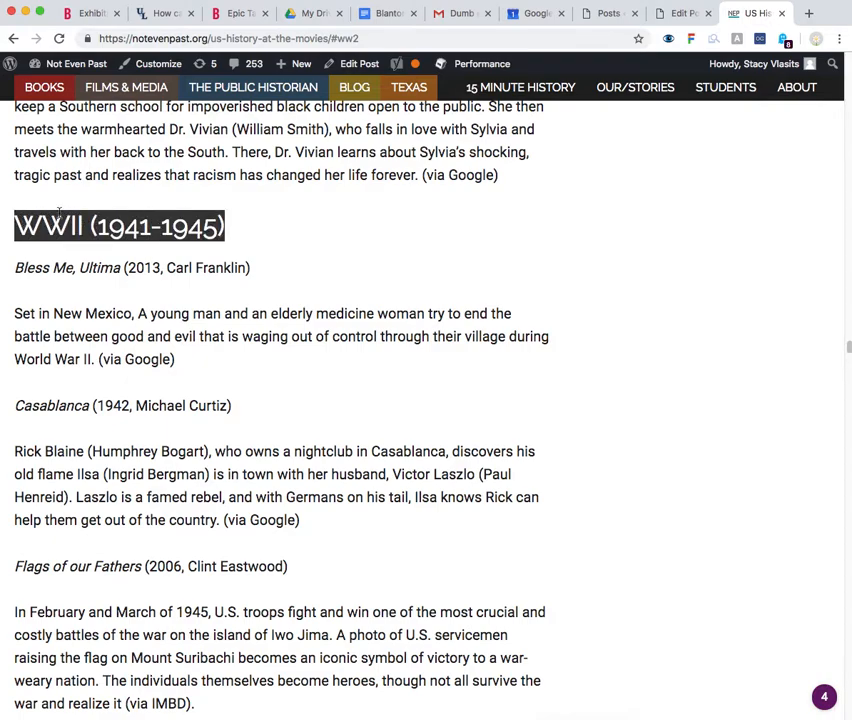
{"action": "scroll", "coordinate": [70, 215], "scroll_direction": "up", "scroll_amount": 2}
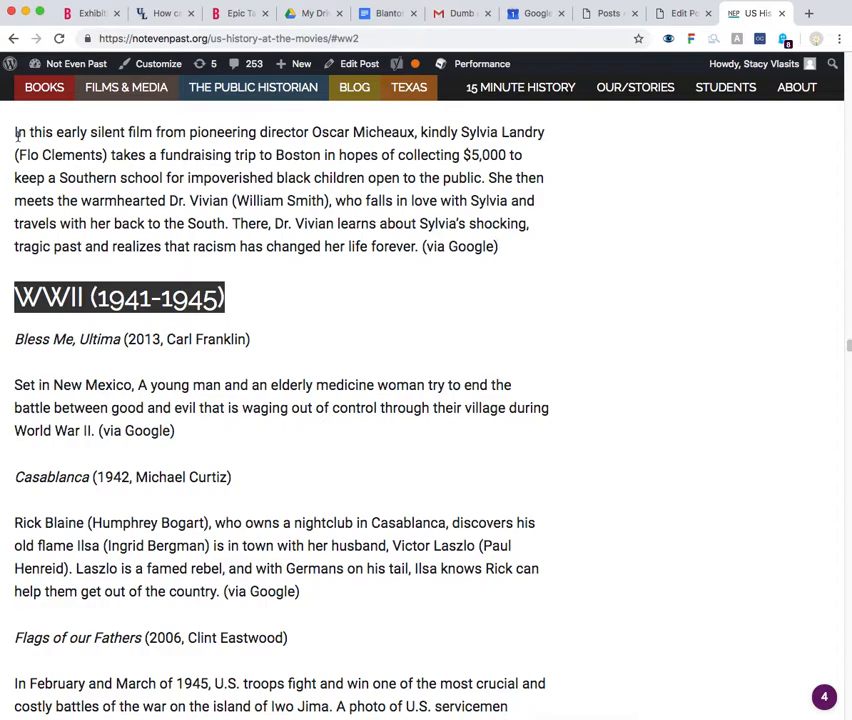
{"action": "left_click_drag", "start_coordinate": [13, 133], "coordinate": [122, 133]}
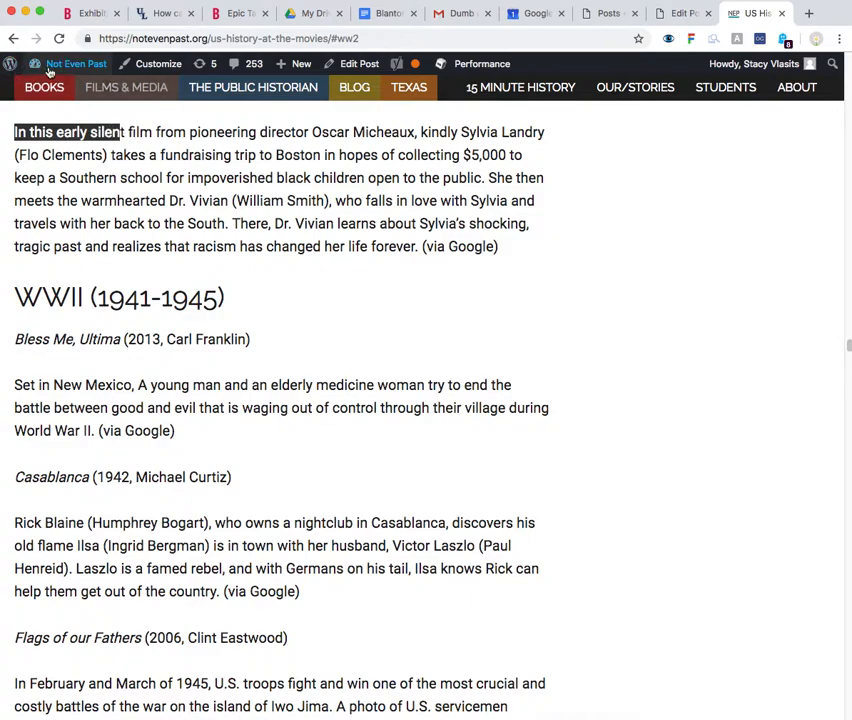
{"action": "scroll", "coordinate": [160, 175], "scroll_direction": "down", "scroll_amount": 2}
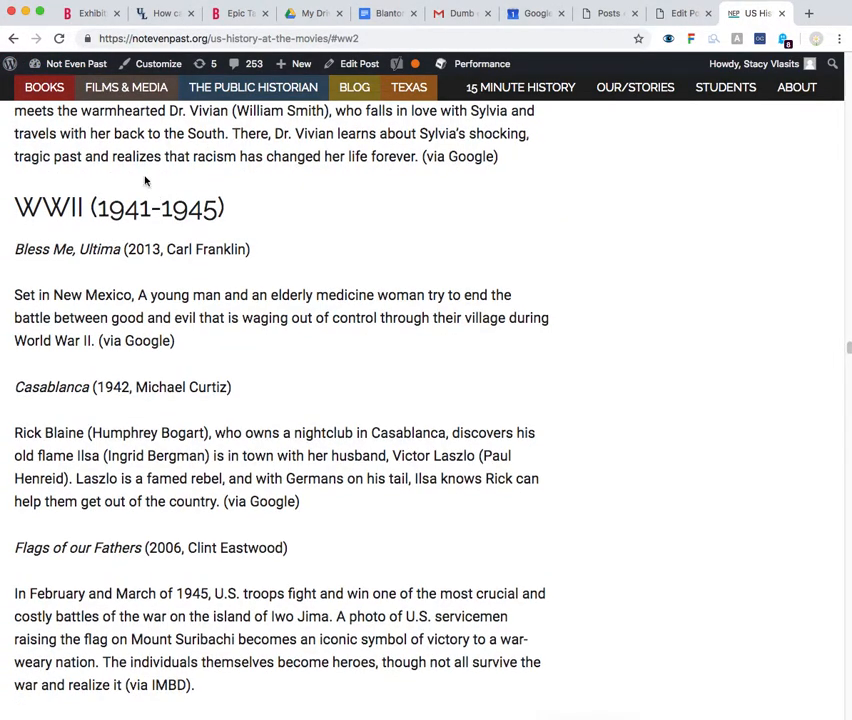